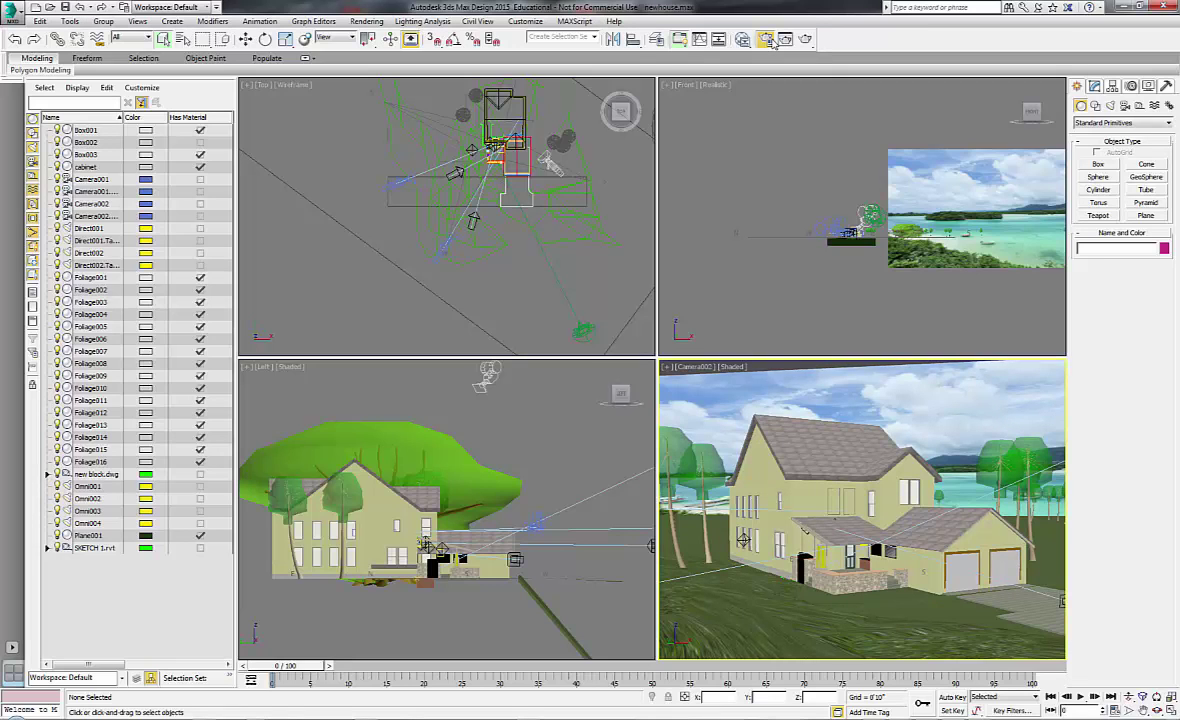
Open the render setup and set the output size to 10200 wide by 6600 high.
left_click(767, 39)
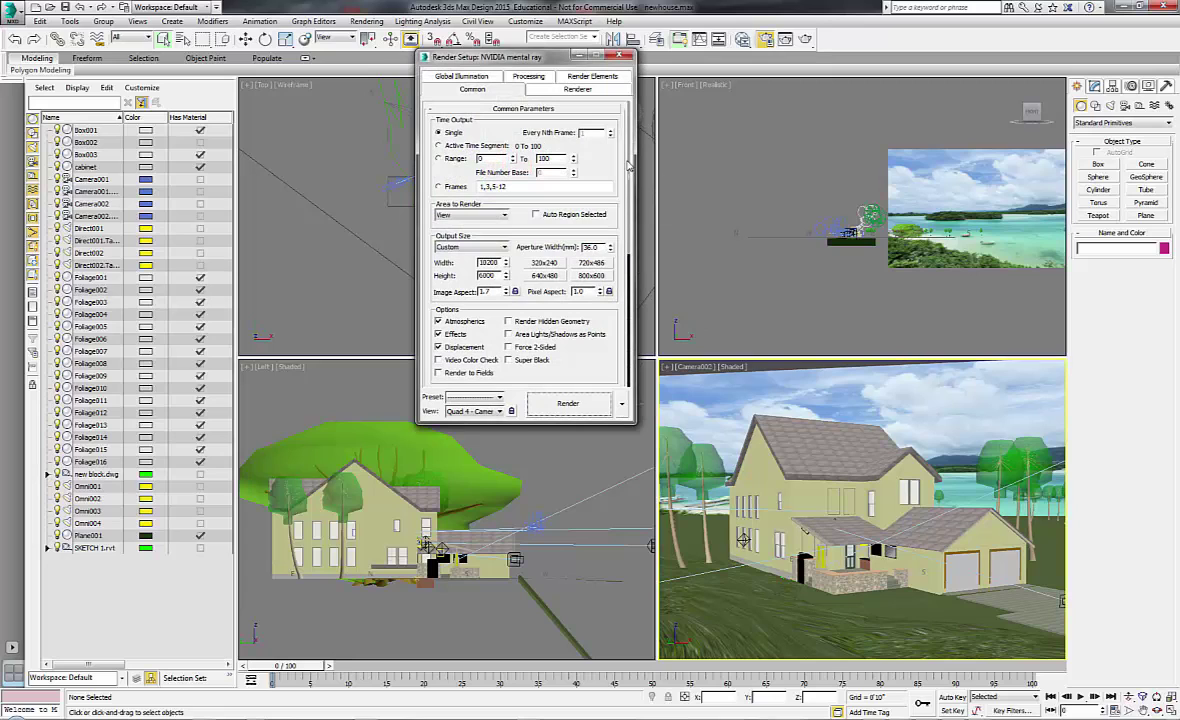
left_click_drag(629, 166, 626, 214)
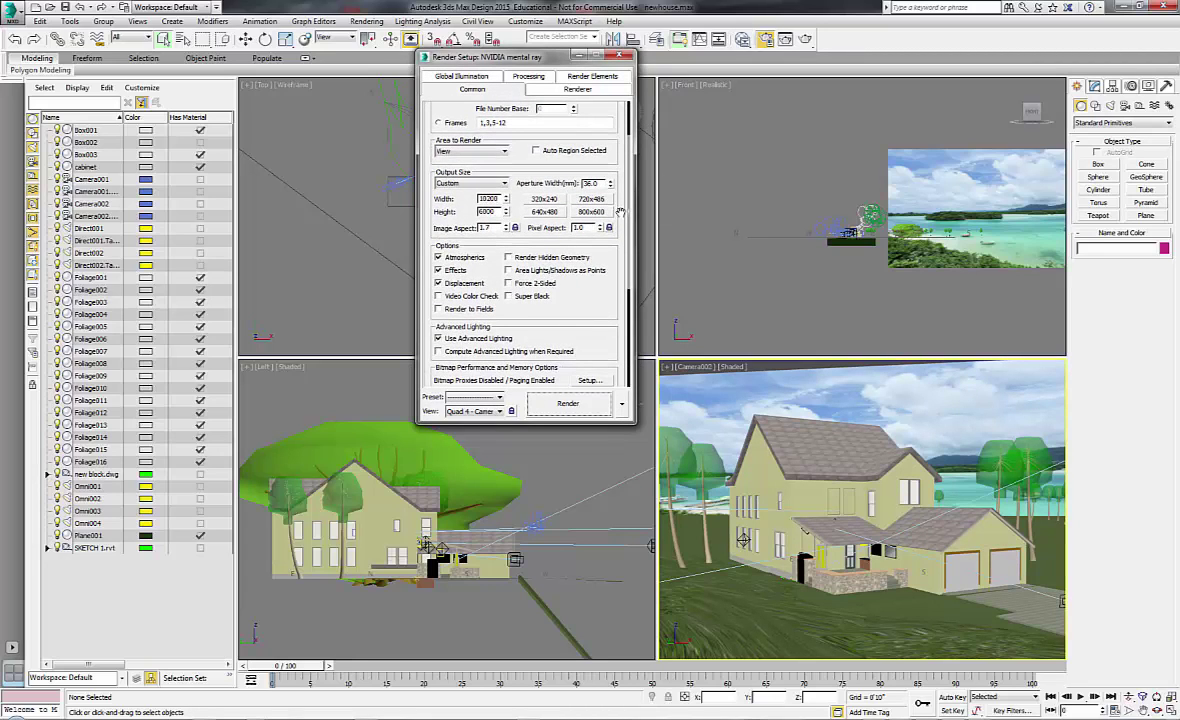
left_click(500, 197)
left_click_drag(497, 199, 479, 198)
left_click(492, 211)
left_click_drag(492, 211, 472, 210)
type("6600")
key("Return")
scroll(631, 160, "up", 3)
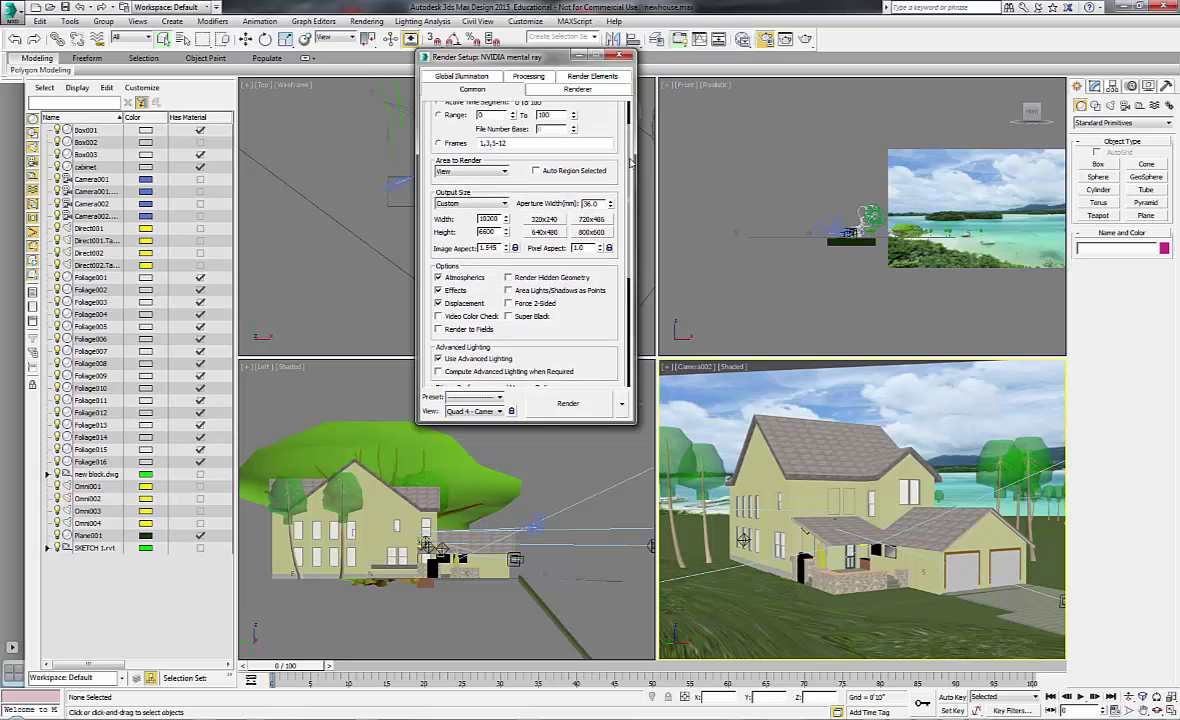
left_click_drag(632, 133, 632, 123)
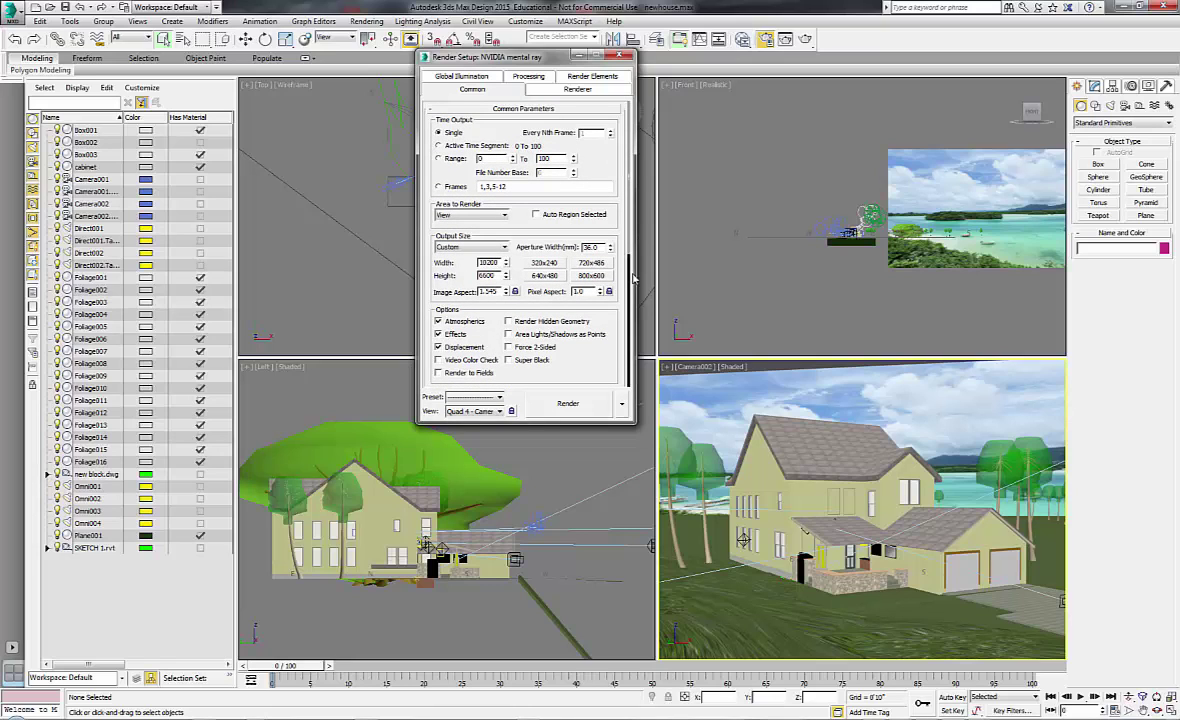
Choose the Camera002 view for rendering and start a network rendering submission.
left_click(453, 77)
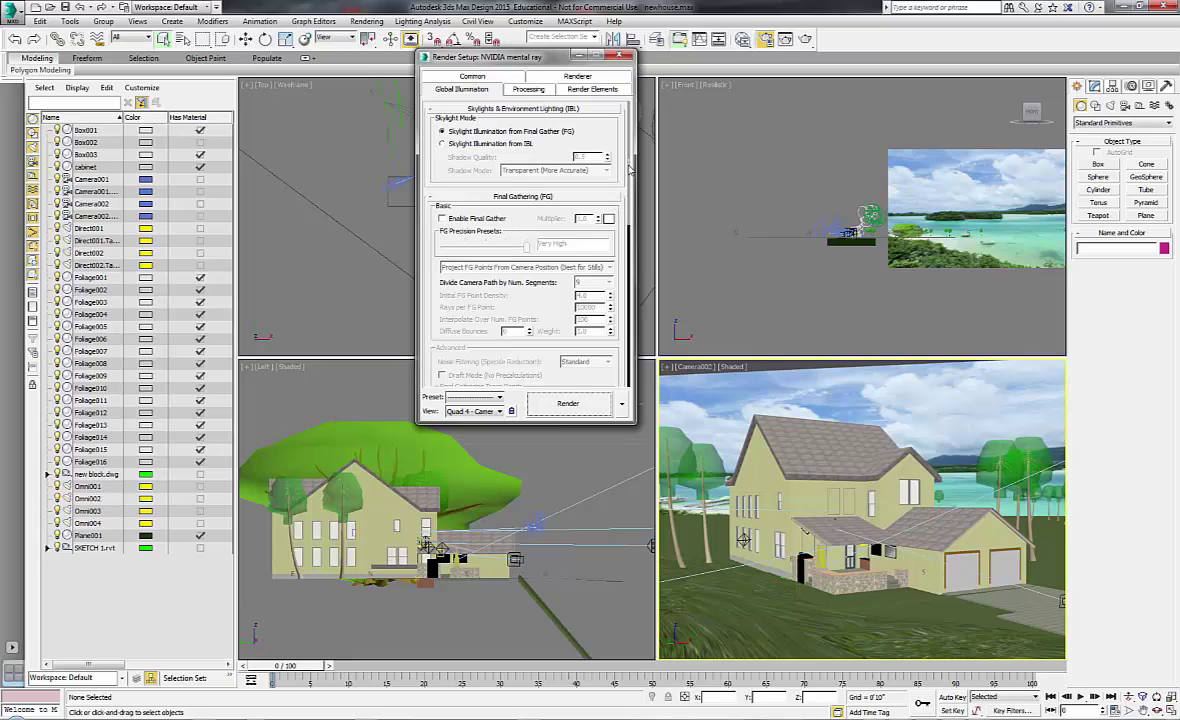
scroll(630, 170, "down", 1)
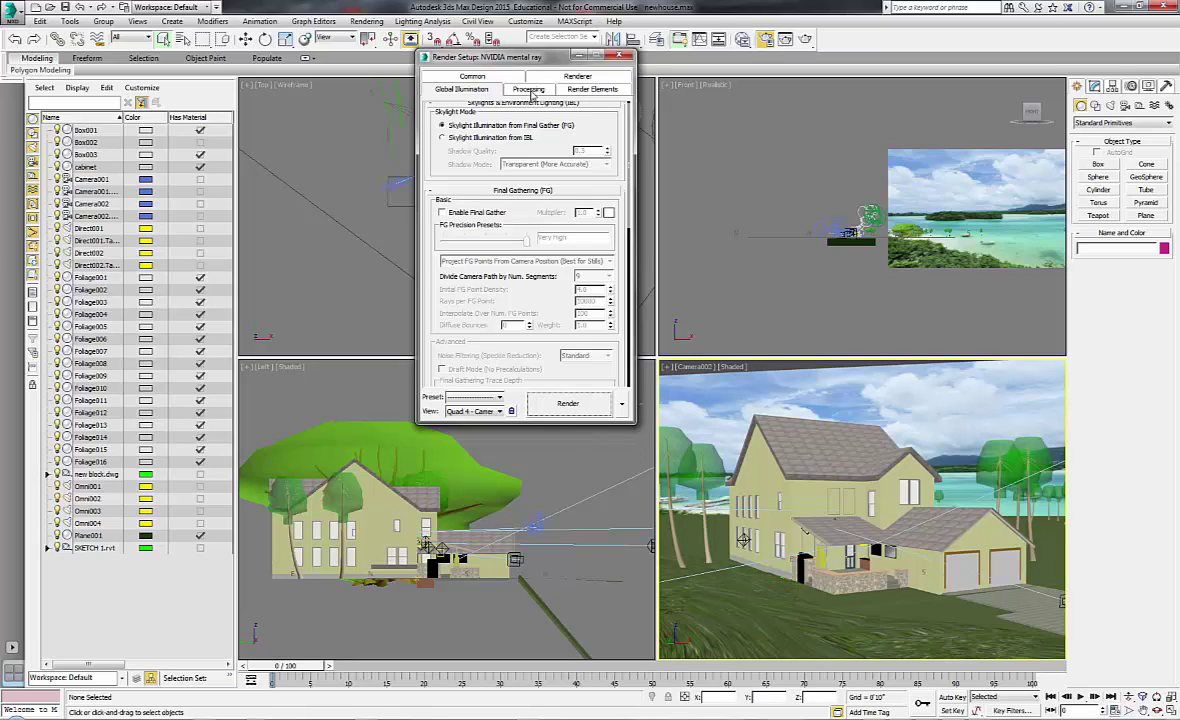
left_click(499, 412)
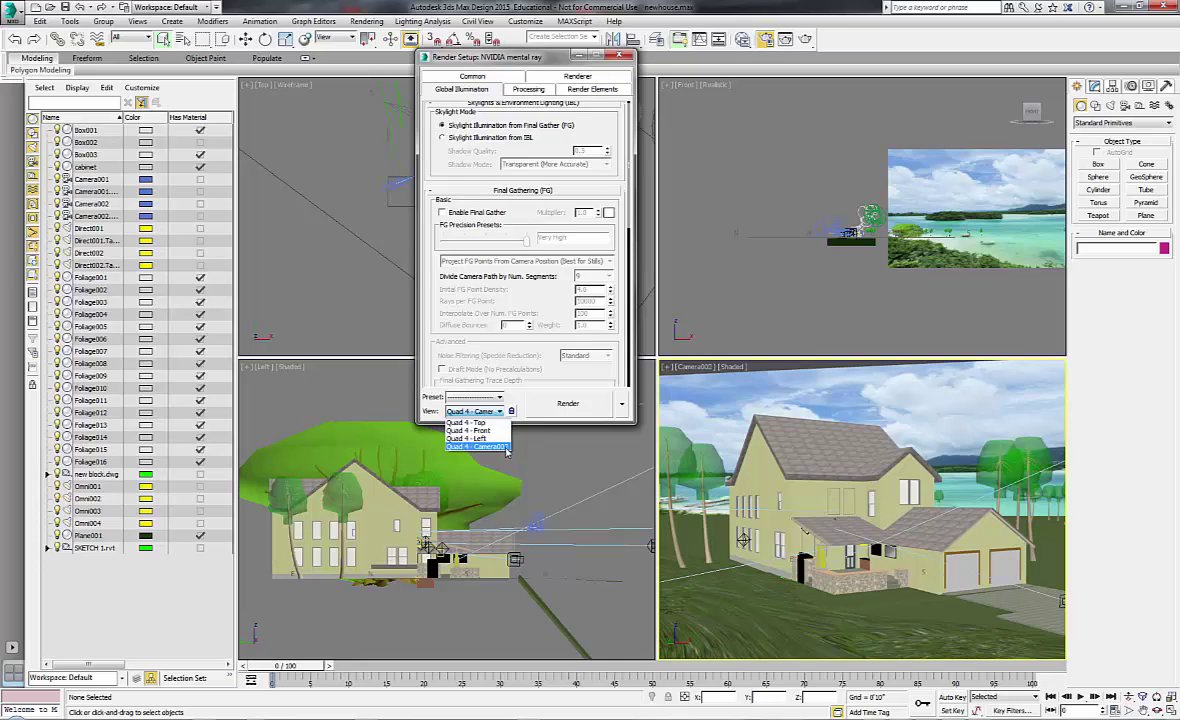
left_click(507, 447)
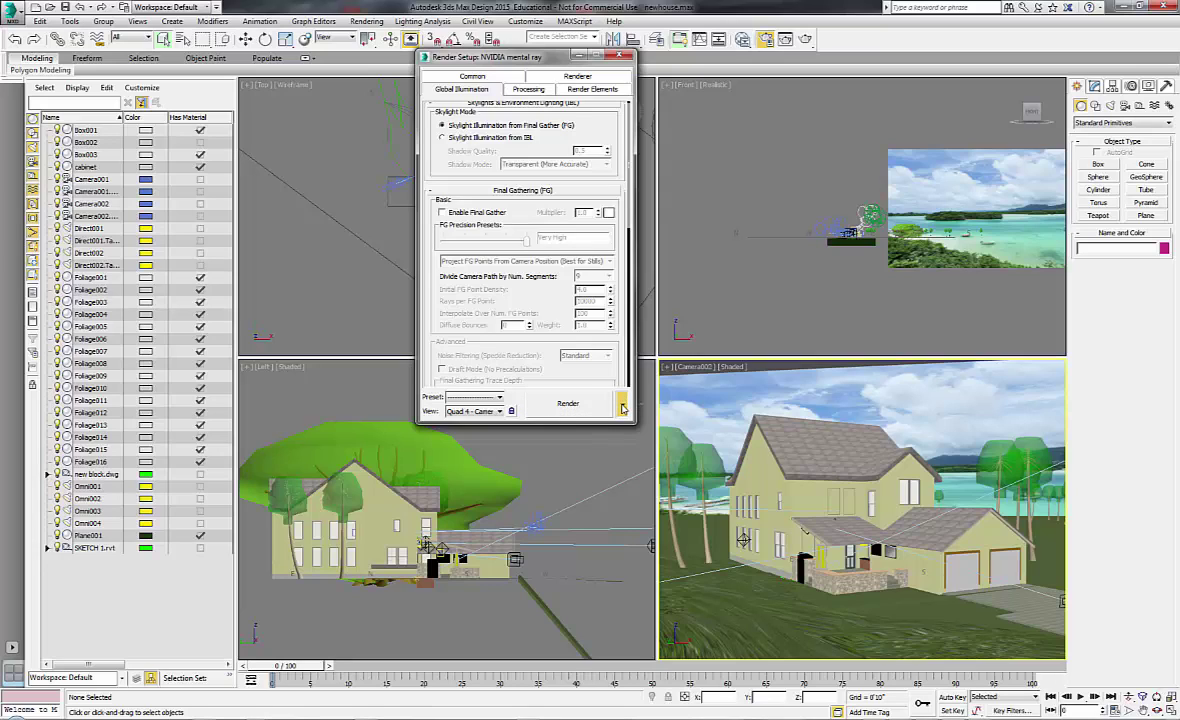
left_click(622, 407)
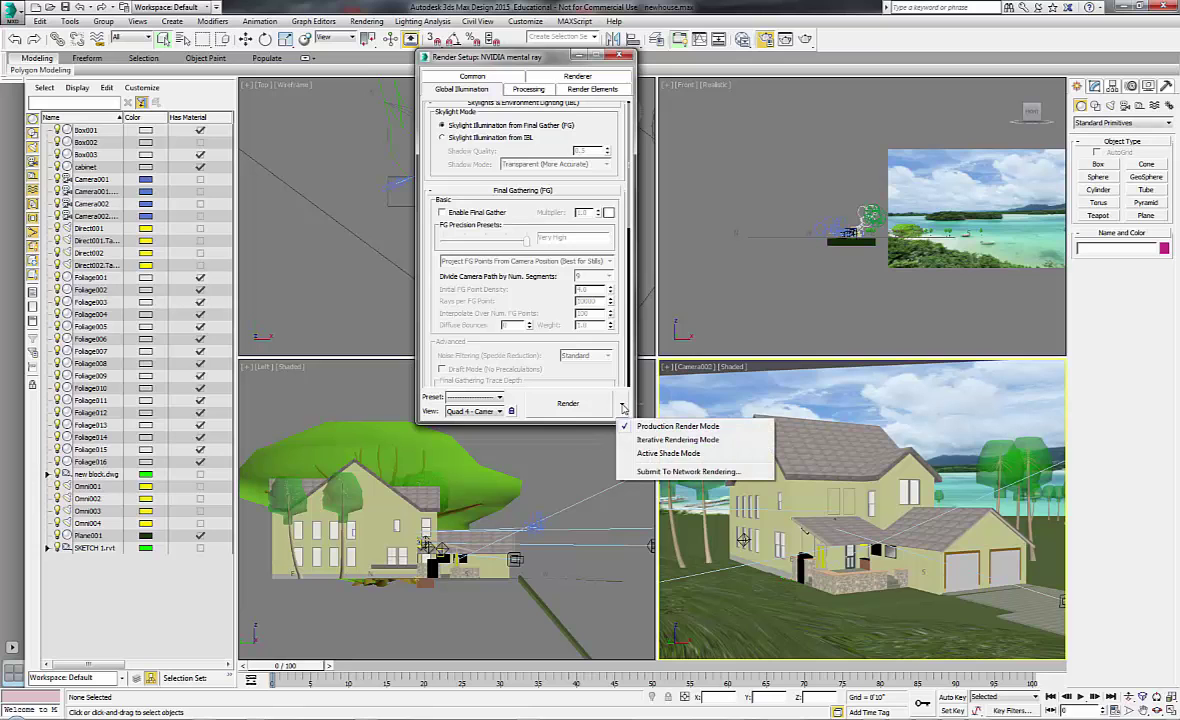
left_click(650, 472)
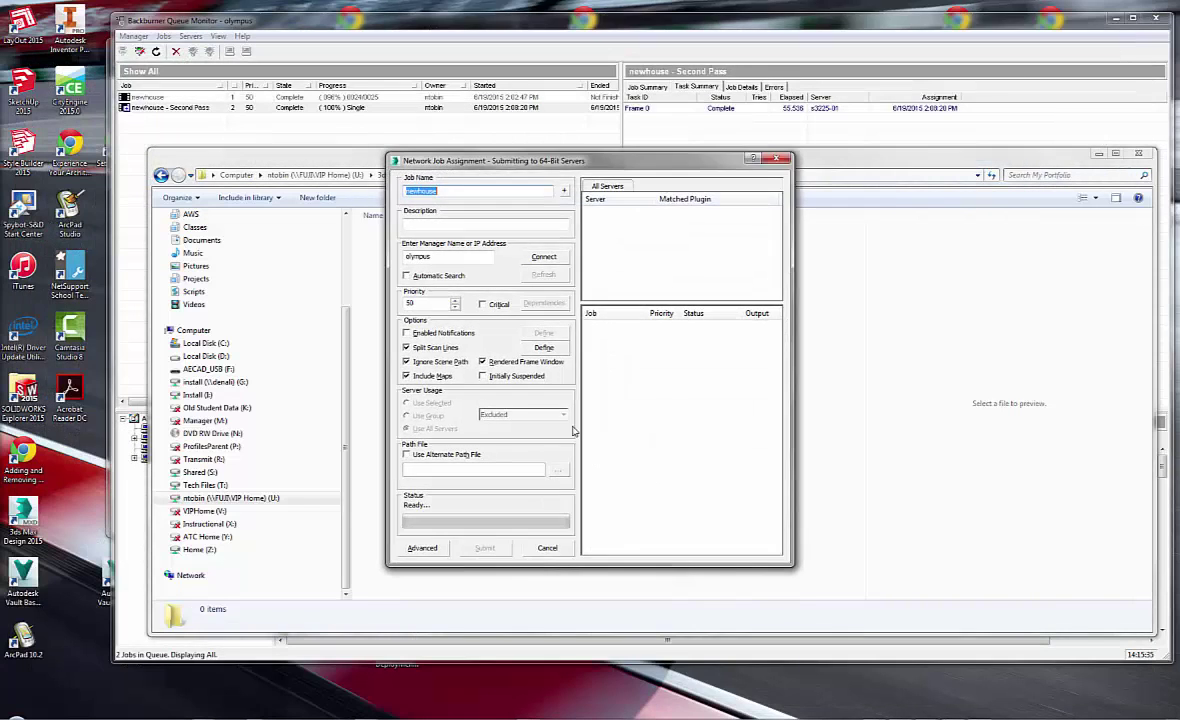
Name the network job newhouse2 and connect to the manager olympus.
left_click_drag(459, 191, 335, 194)
left_click_drag(466, 191, 362, 194)
left_click(466, 191)
key("ctrl+a")
left_click(483, 191)
double_click(434, 196)
left_click(419, 257)
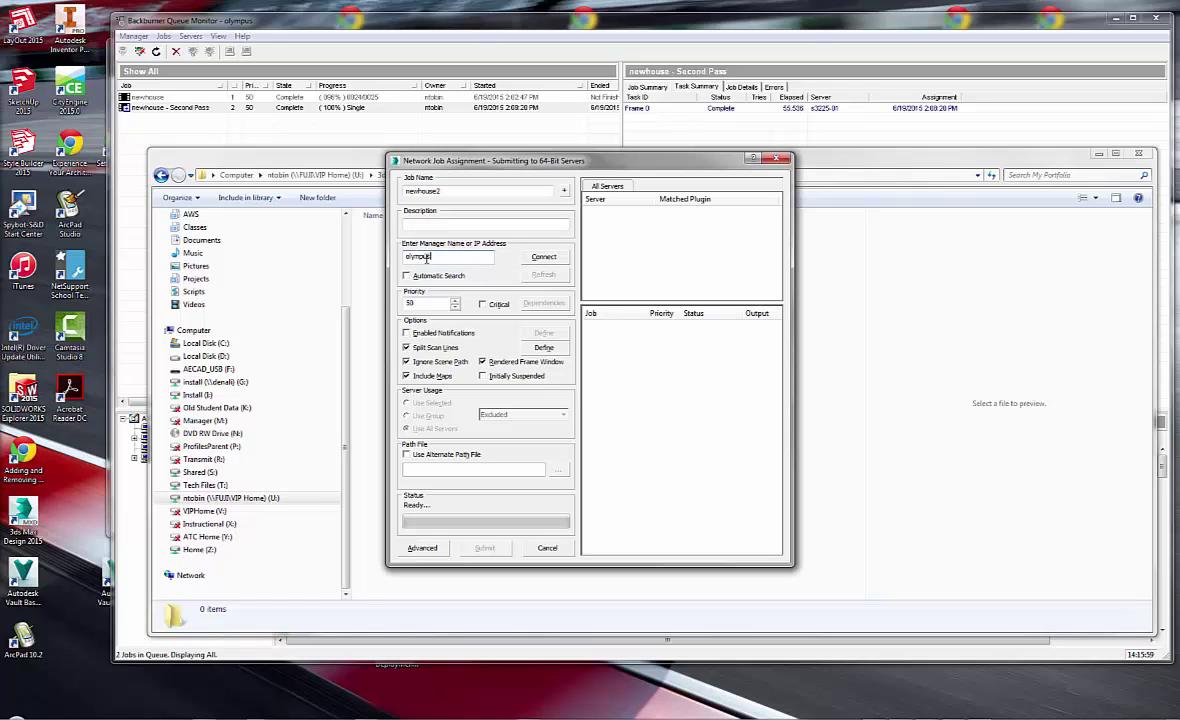
left_click(560, 258)
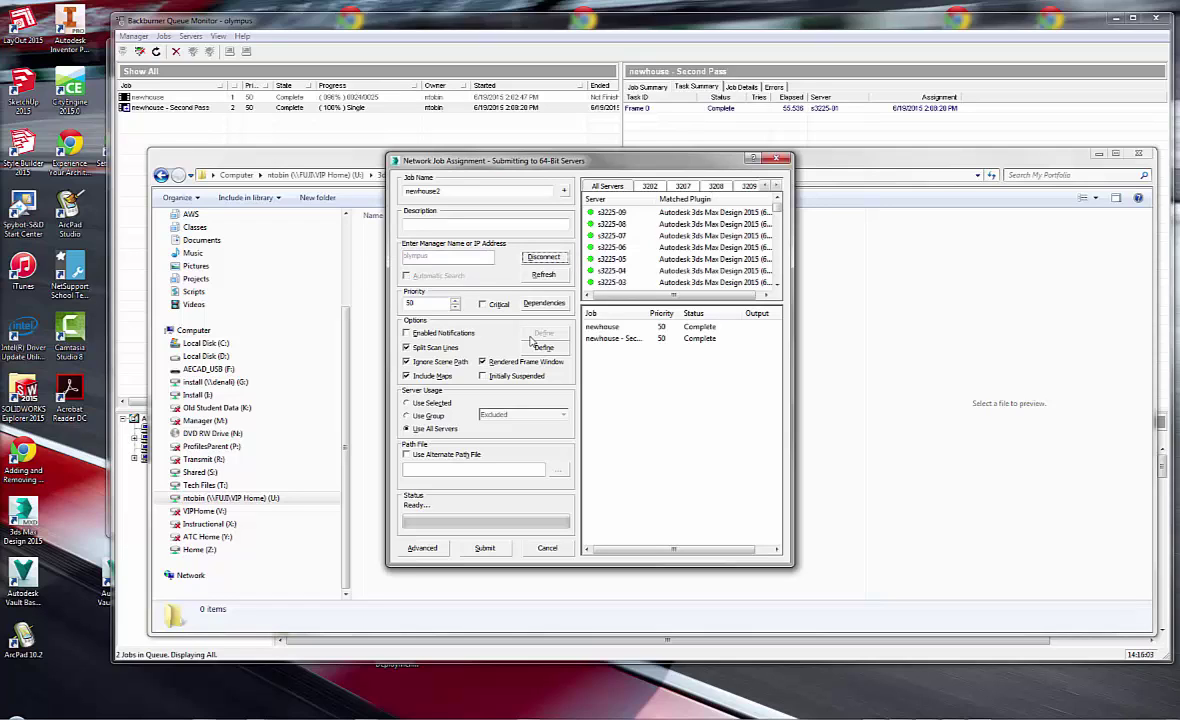
Compare the new job's name with the jobs already listed on the manager.
left_click(614, 332)
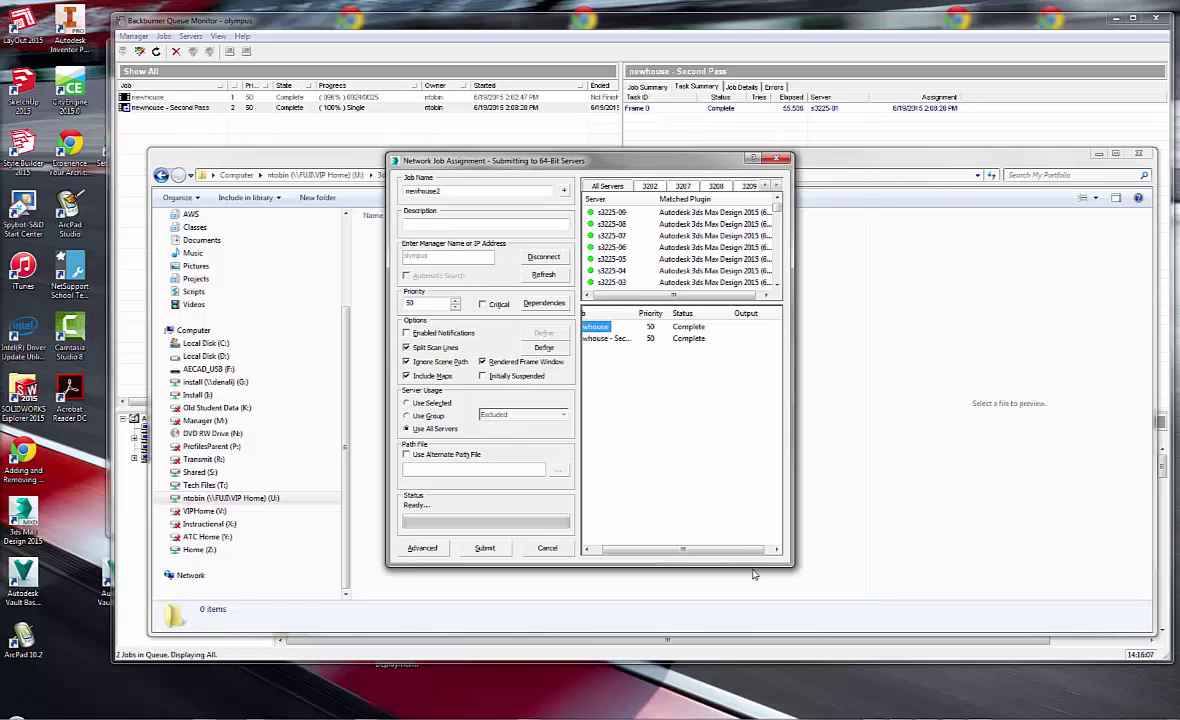
left_click_drag(698, 550, 688, 550)
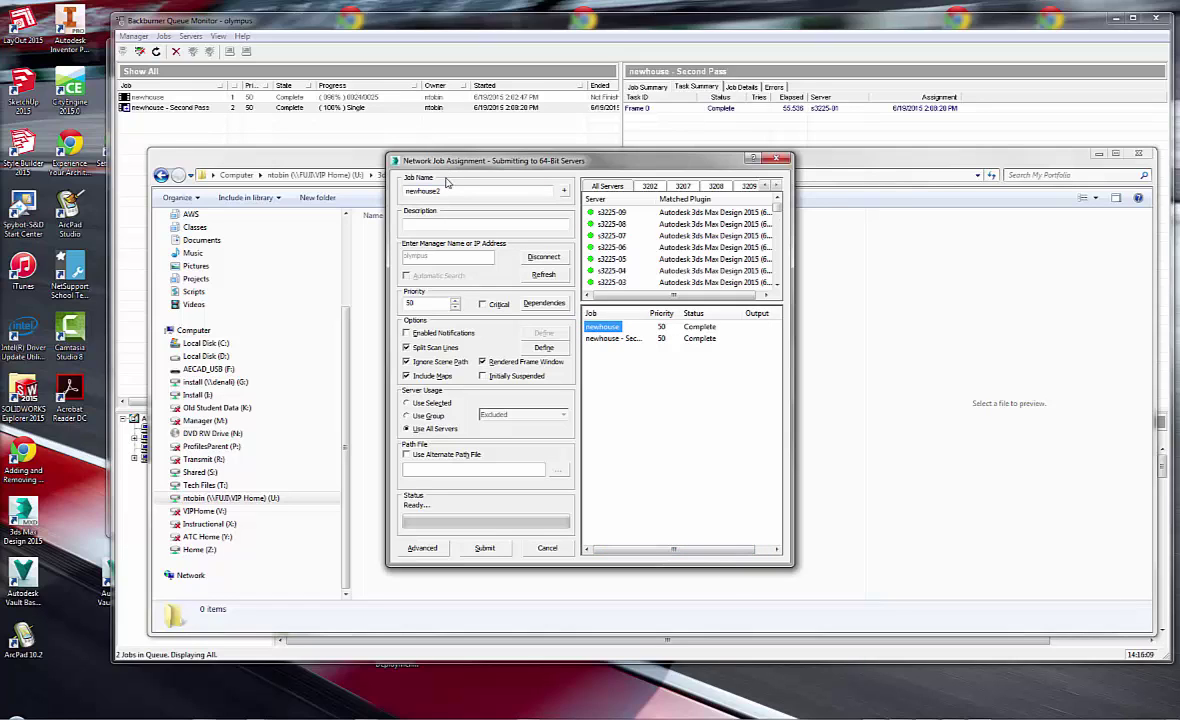
left_click(472, 194)
left_click_drag(637, 549, 611, 553)
Define Split Scan Lines as 25 strips with an overlap of 1 in percentage mode, and submit the job.
left_click(407, 348)
left_click(424, 349)
left_click(542, 348)
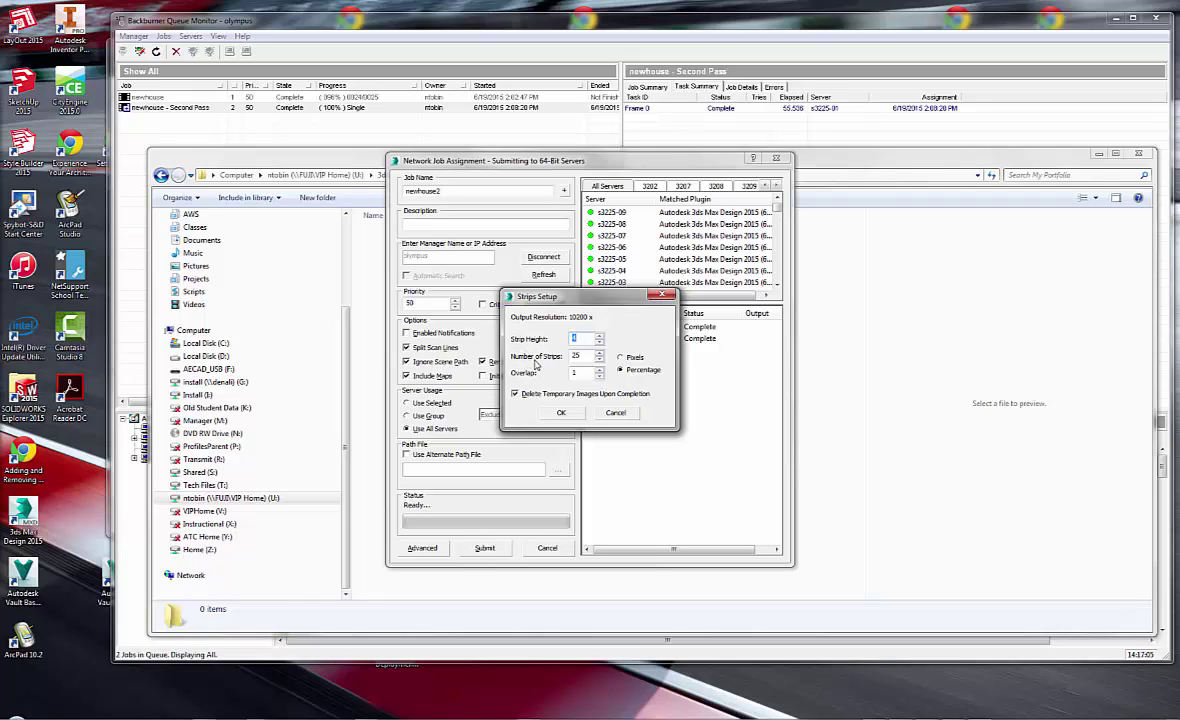
double_click(578, 355)
left_click(583, 357)
left_click_drag(580, 355, 561, 361)
double_click(577, 356)
left_click(580, 371)
left_click_drag(580, 371, 568, 371)
left_click(566, 414)
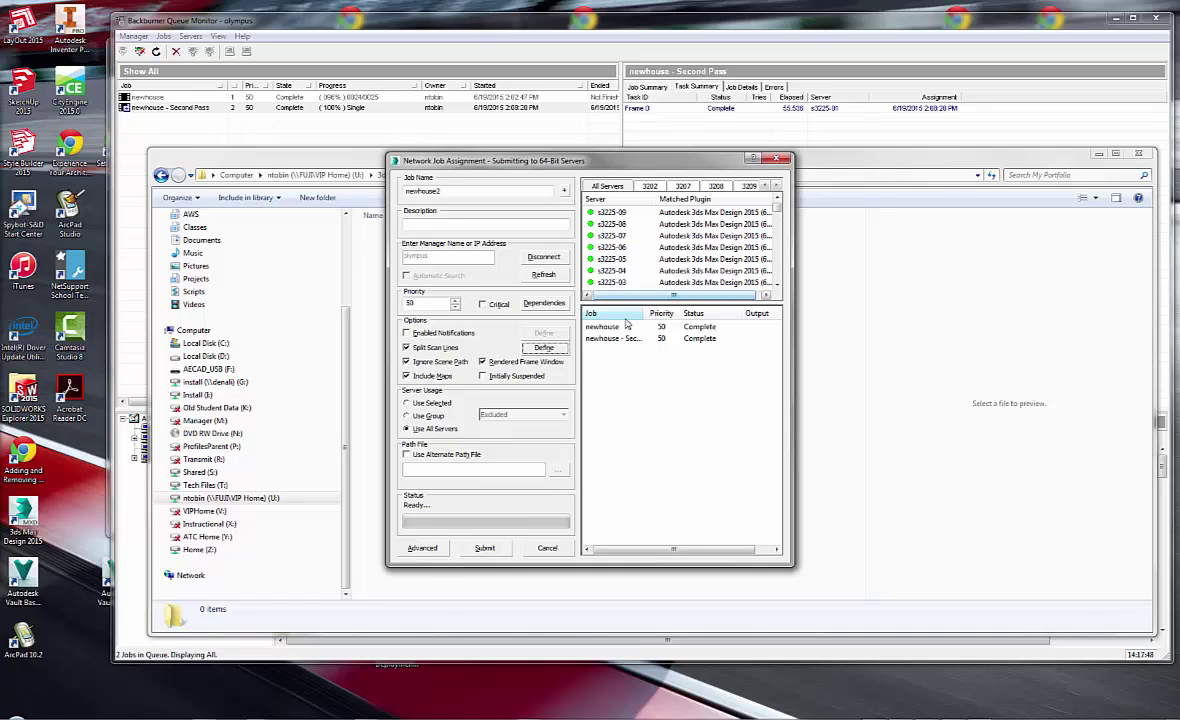
left_click(484, 550)
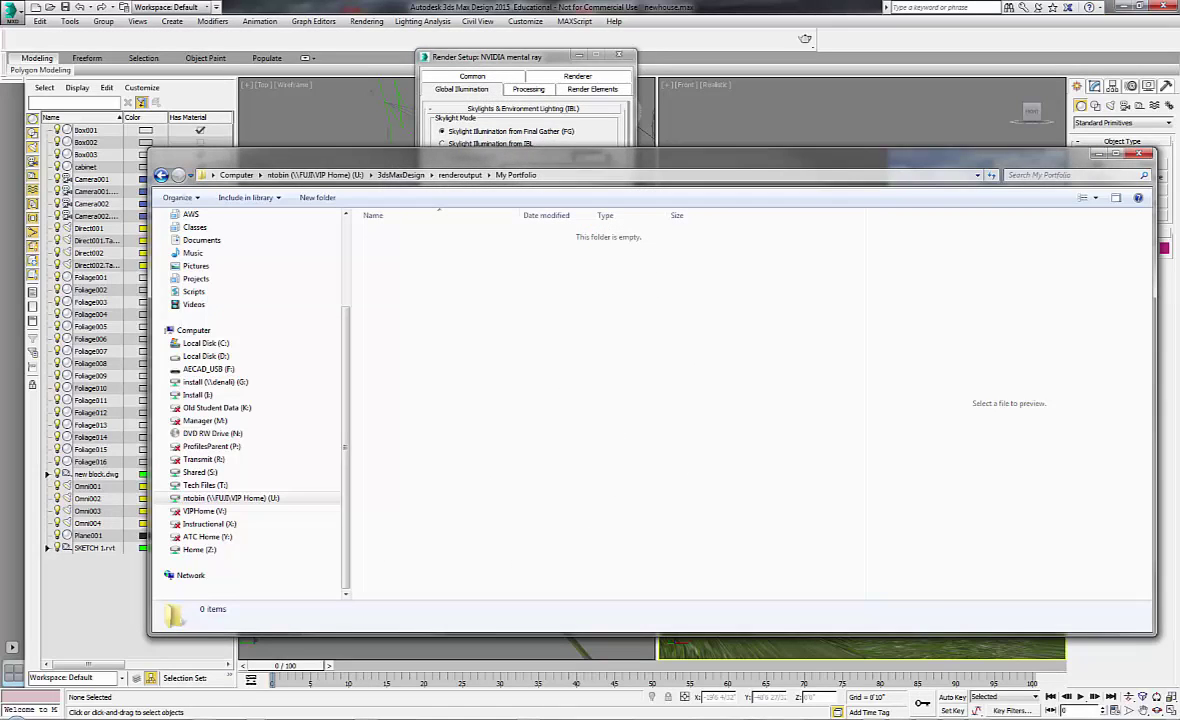
Switch to Backburner Queue Monitor and reconnect it to the manager olympus.
left_click(866, 718)
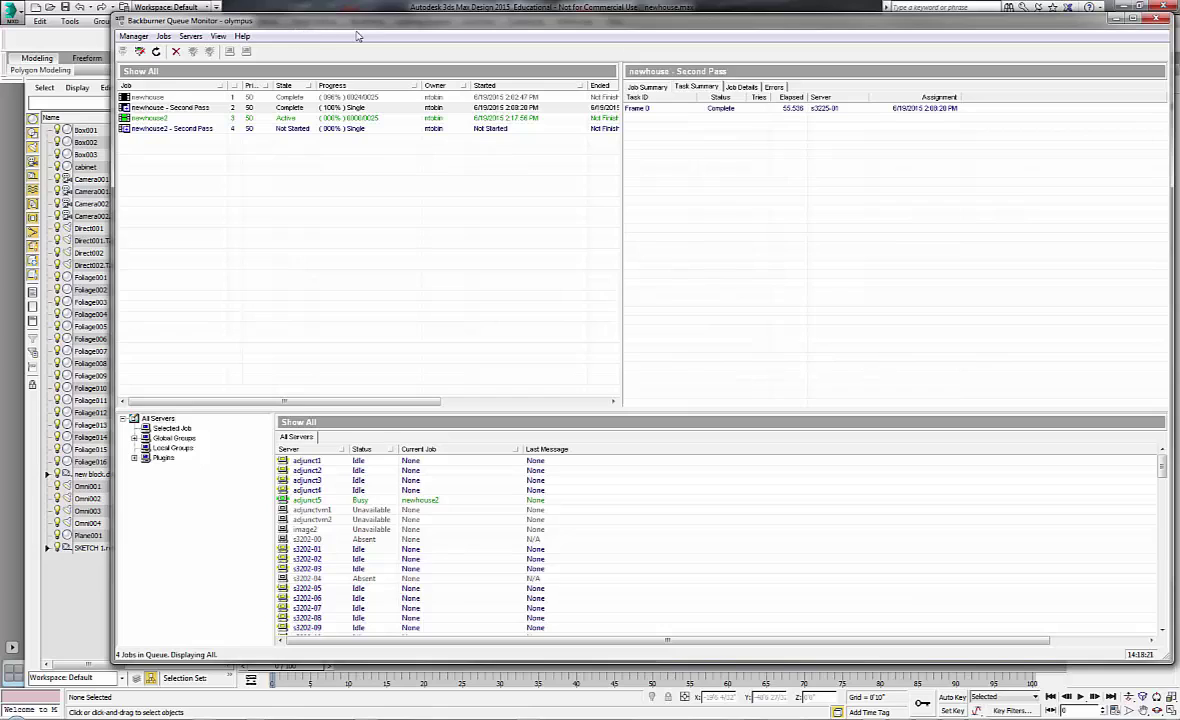
left_click(140, 52)
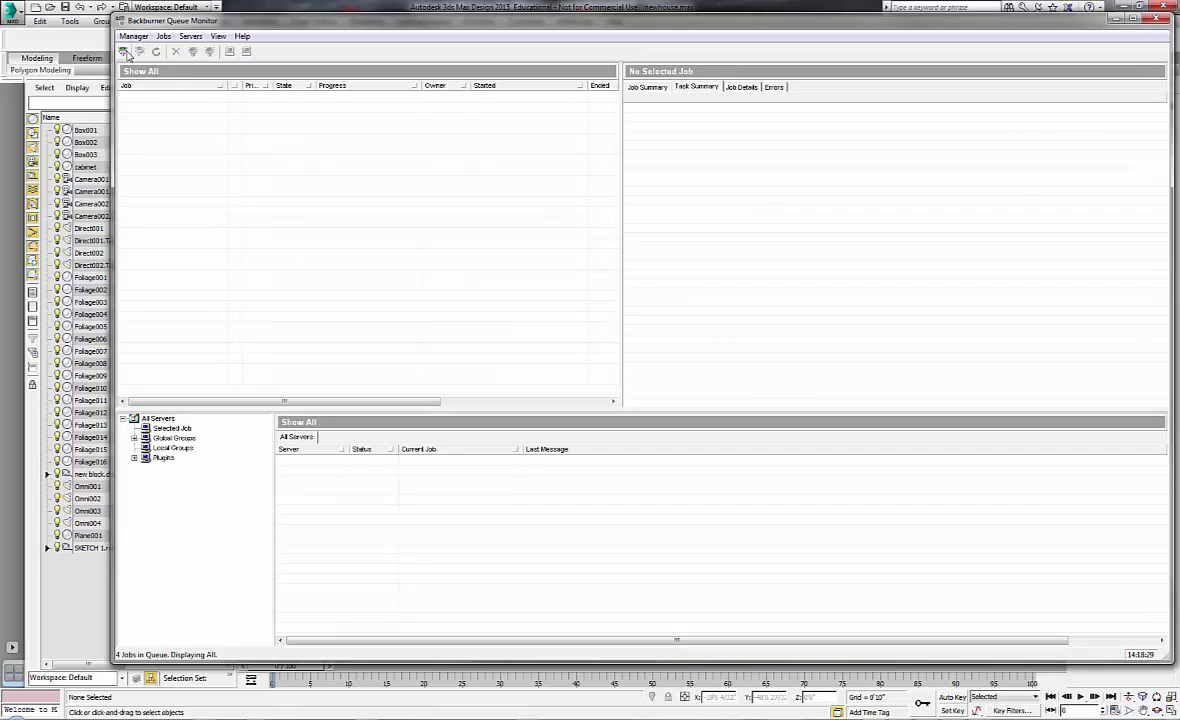
left_click(123, 52)
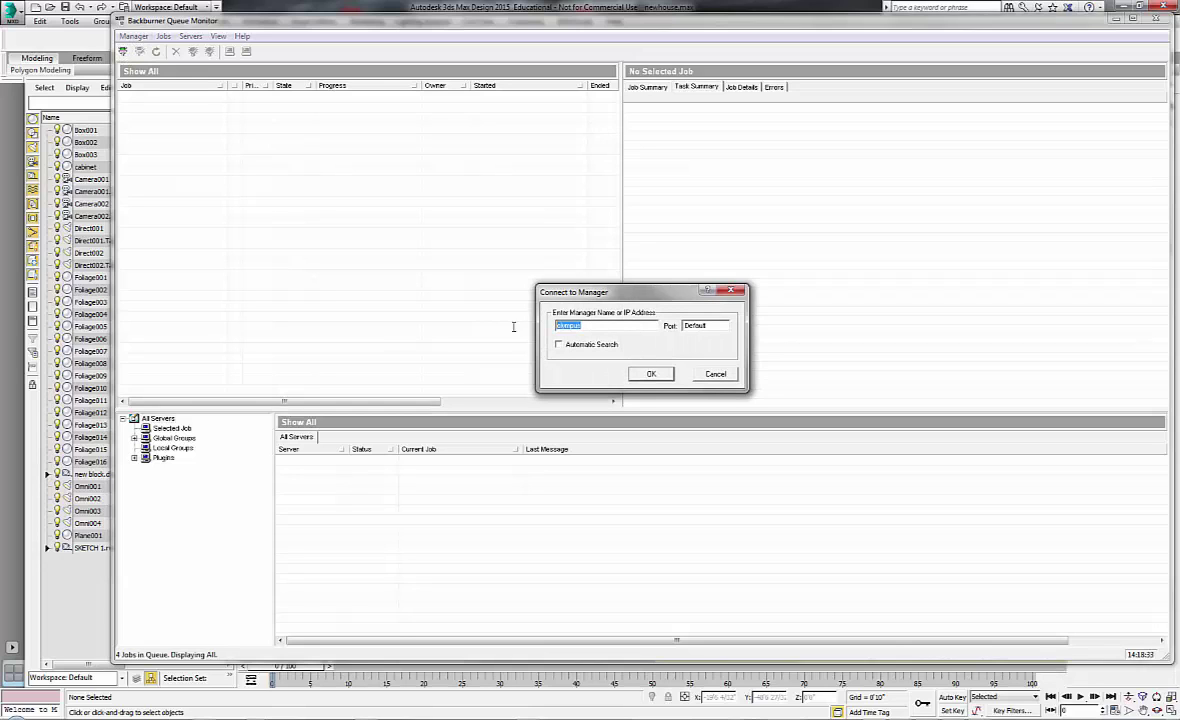
left_click(641, 377)
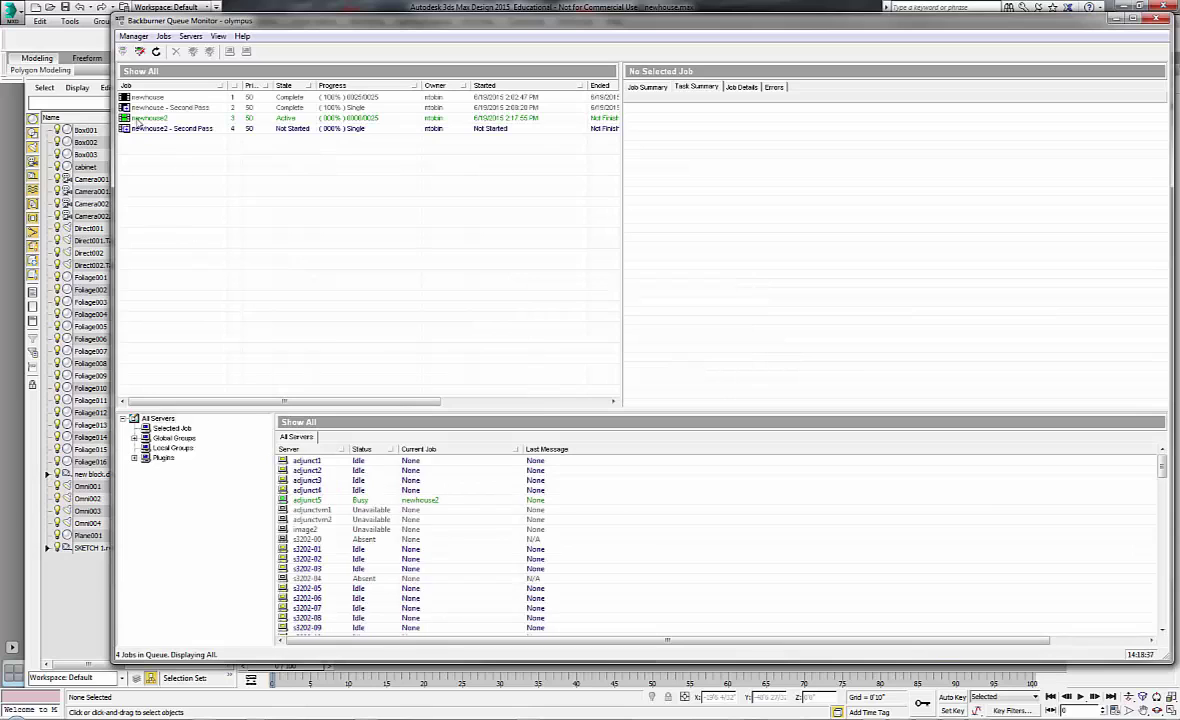
Check the errors and strip task summary of the newhouse2 job, and the task of its Second Pass job.
left_click(136, 118)
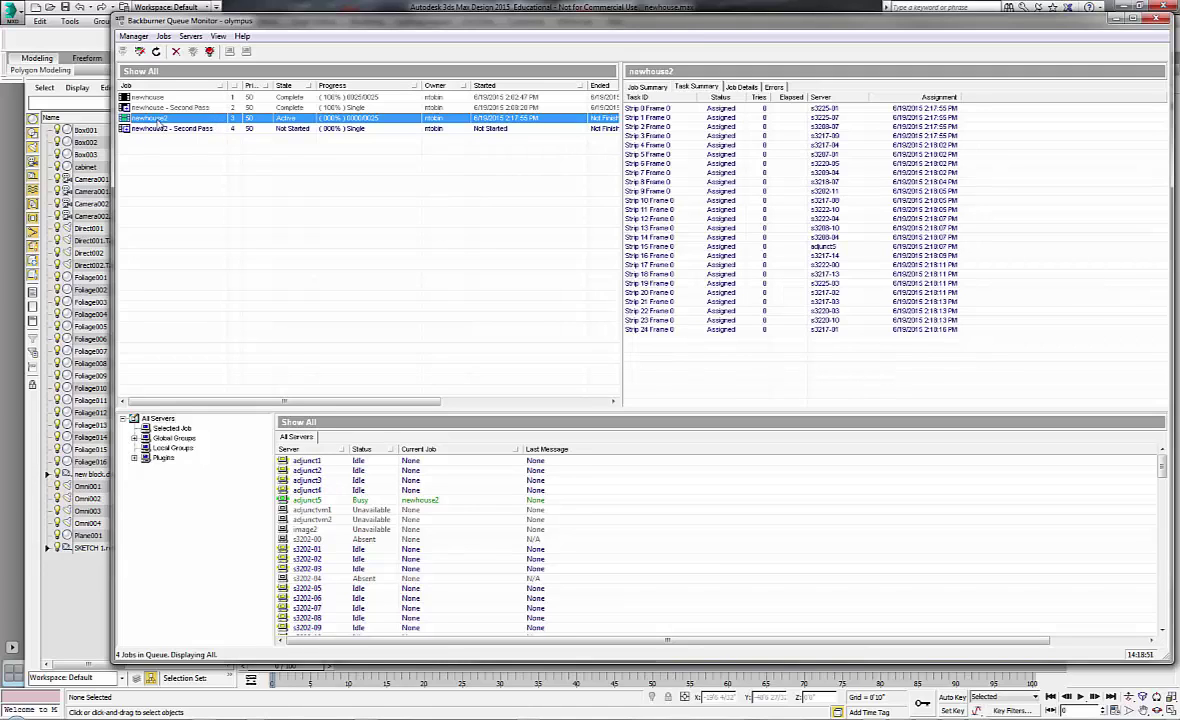
left_click(776, 88)
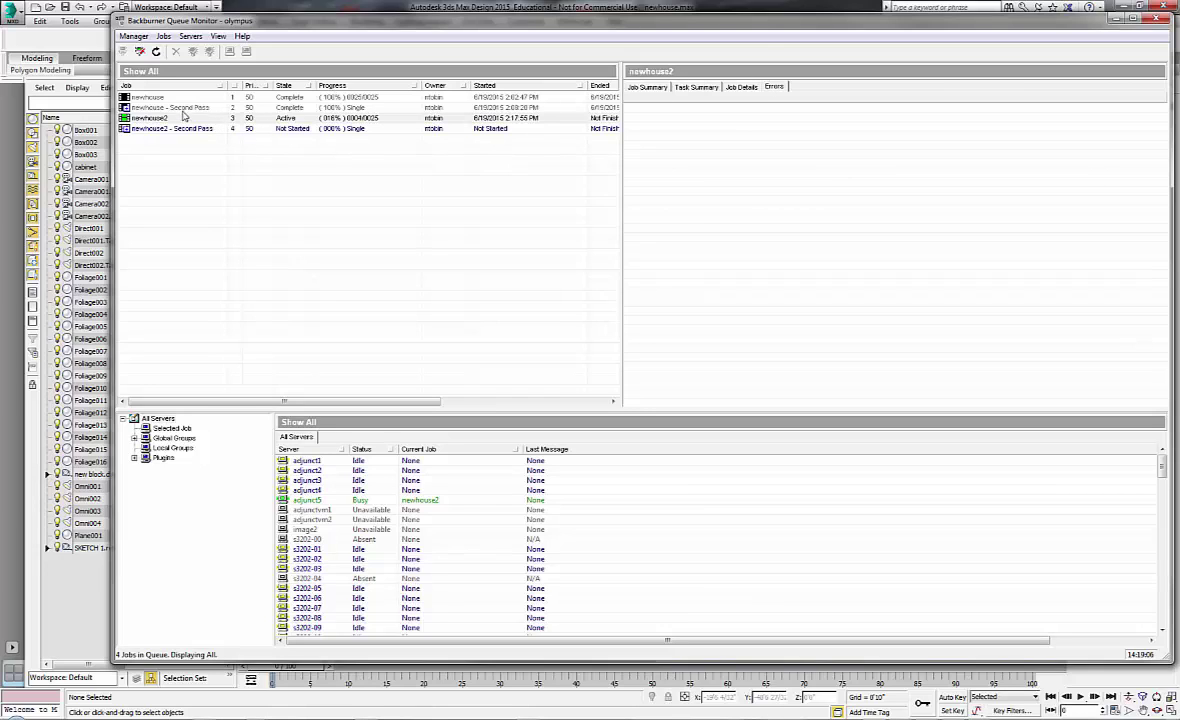
left_click(147, 119)
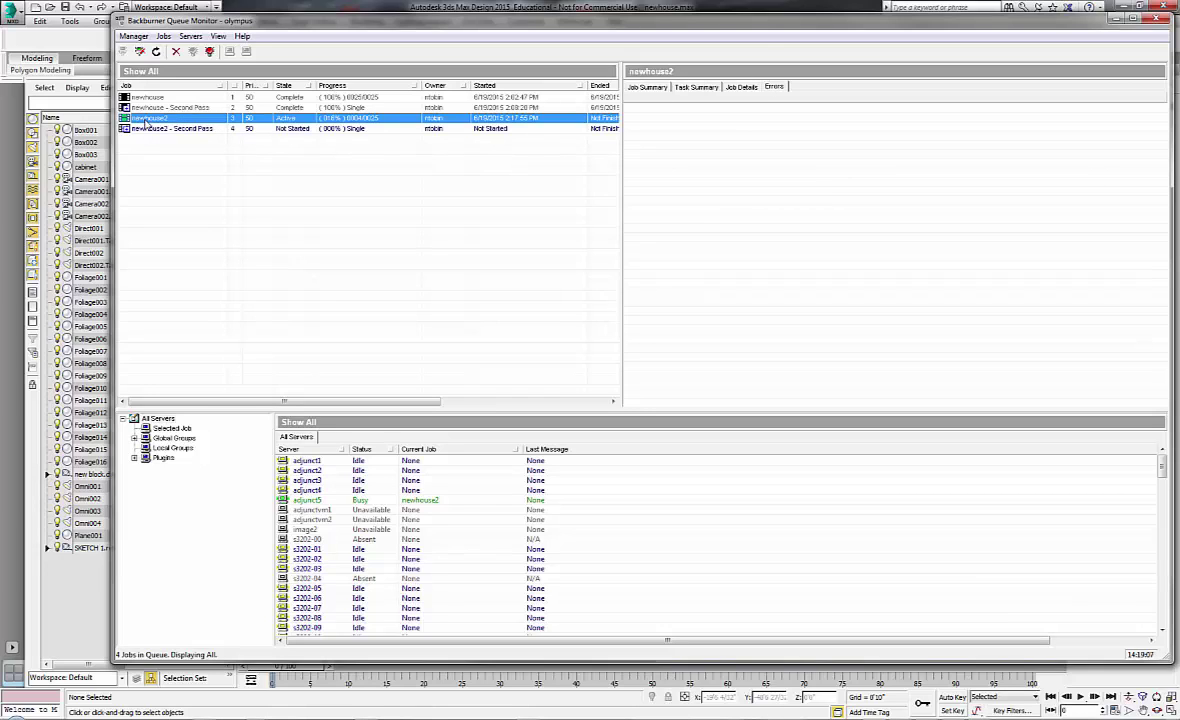
left_click(697, 87)
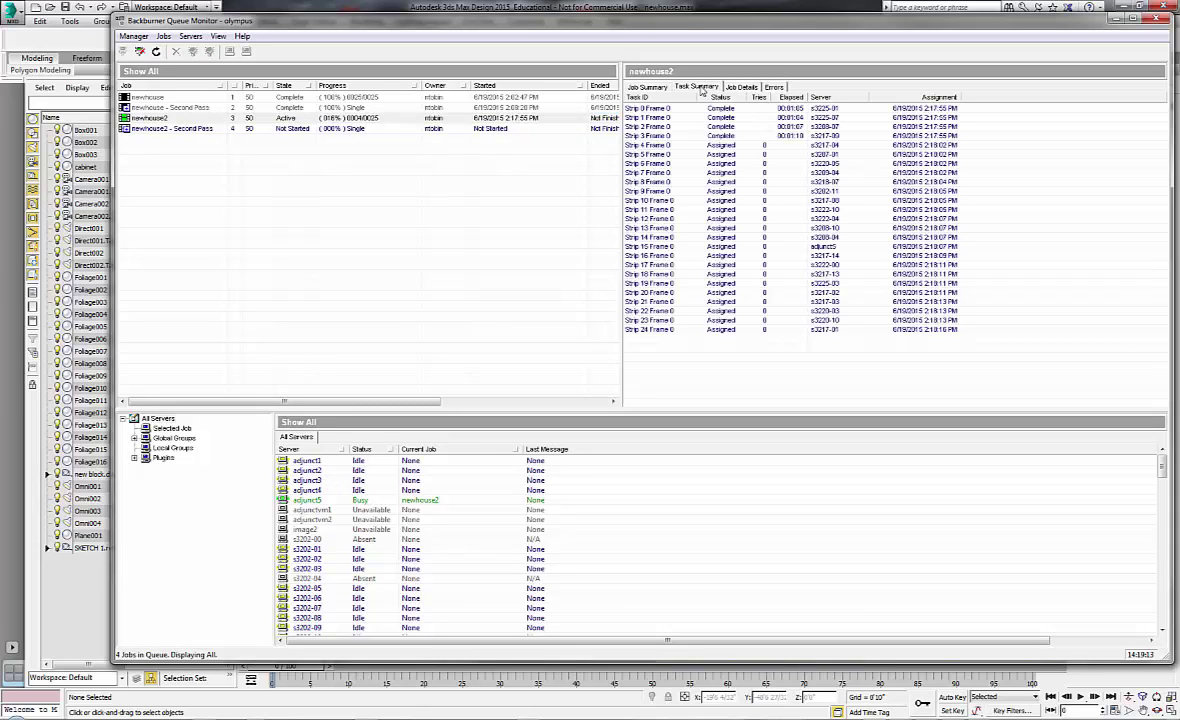
left_click(722, 146)
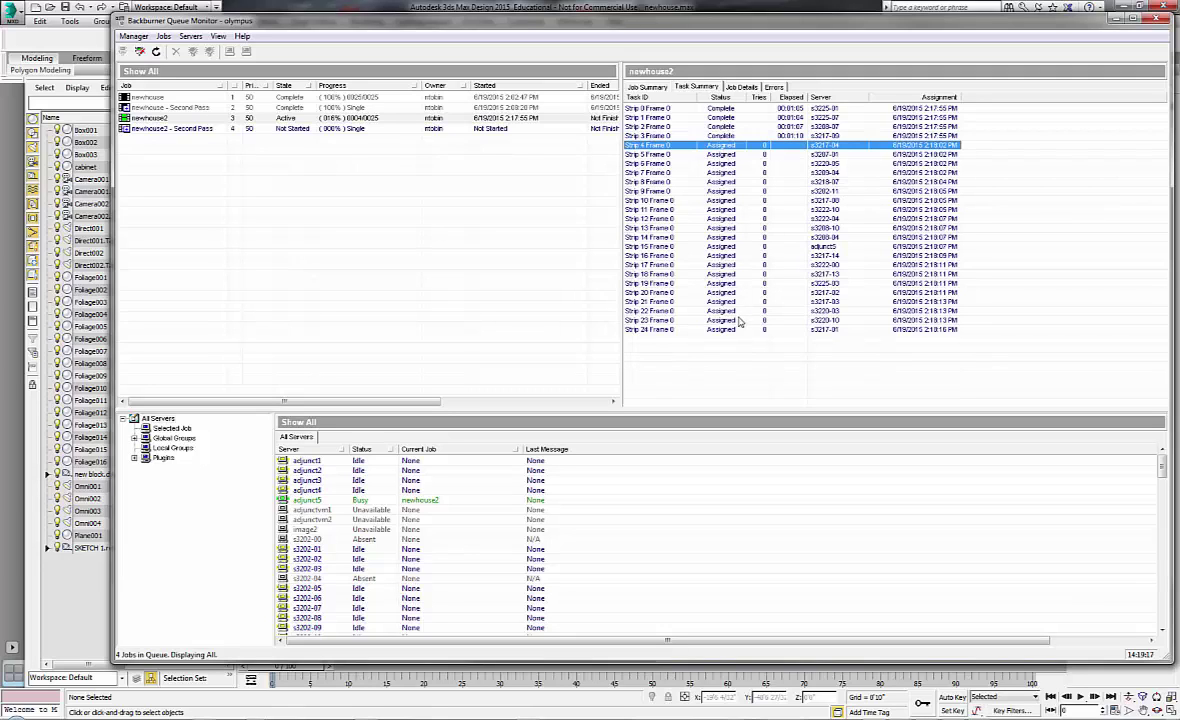
left_click(738, 109)
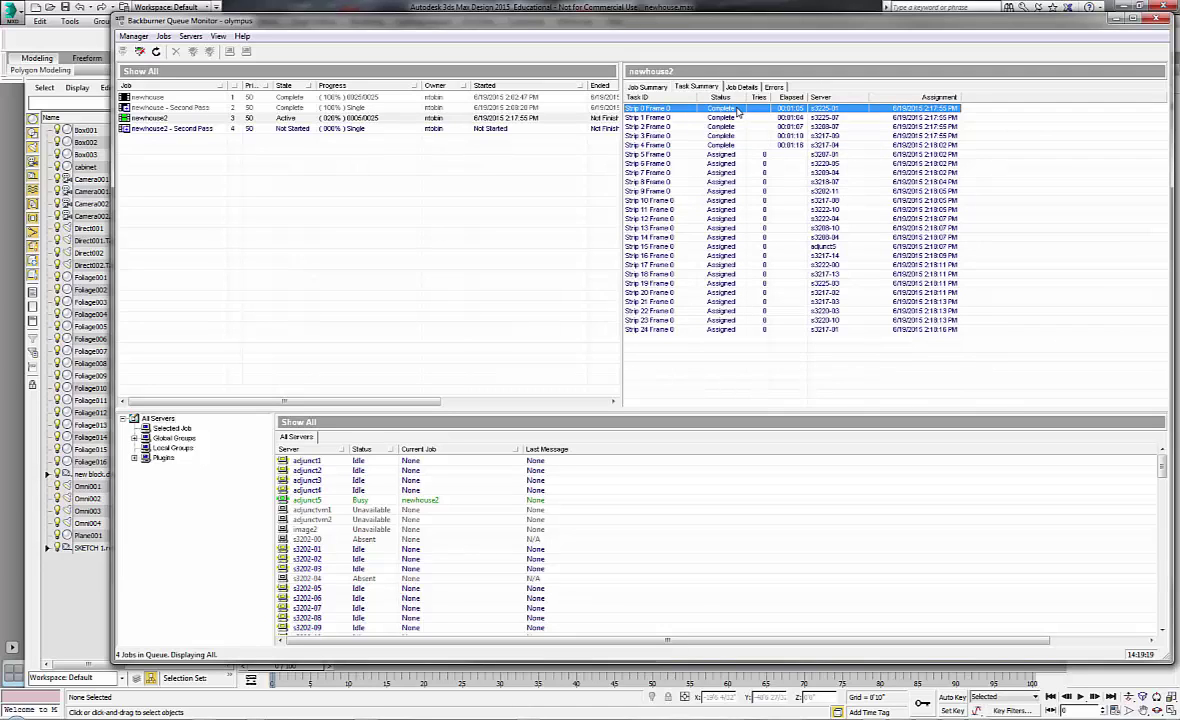
left_click(731, 146)
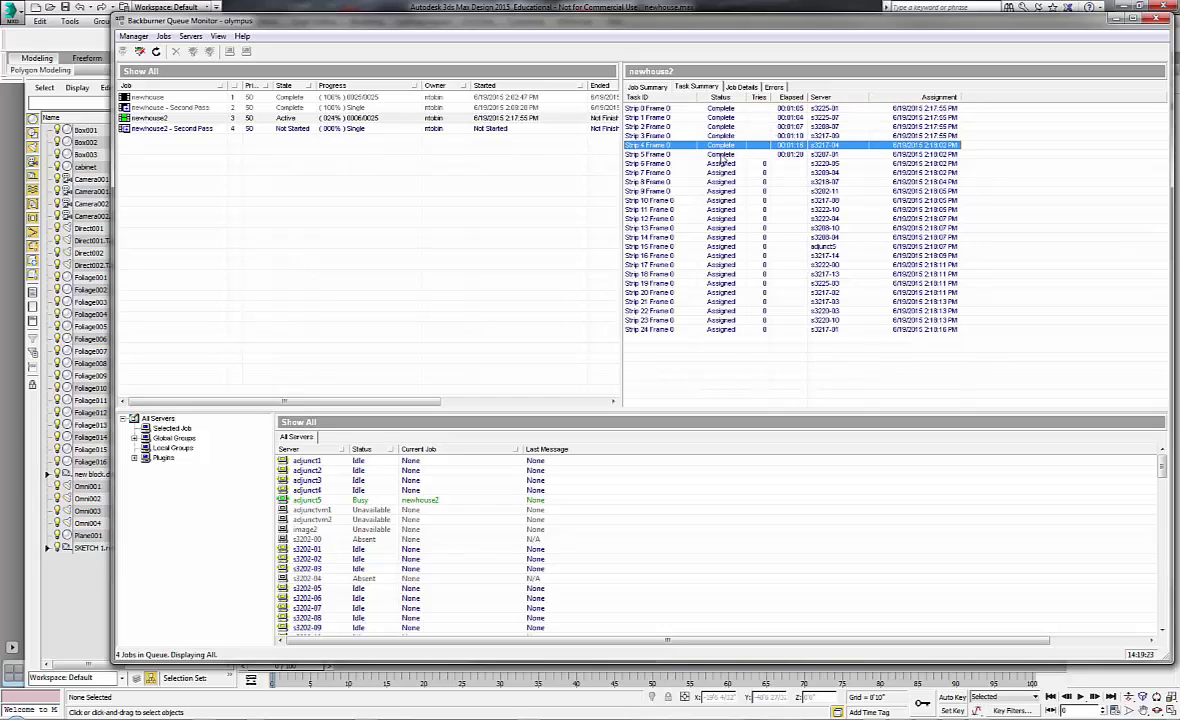
left_click(175, 130)
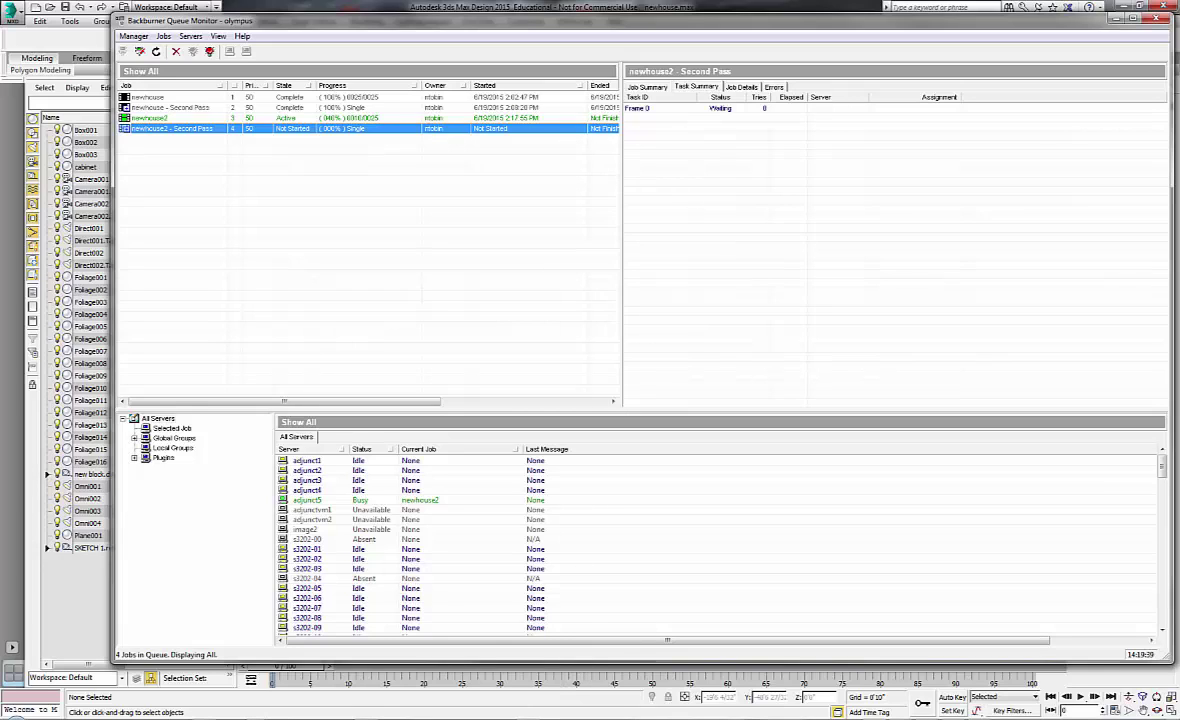
Switch to the My Portfolio render output folder in Windows Explorer and preview the first strip image, _STP00000_FRONTVIEW-600DPI.jpg.
mouse_move(258, 719)
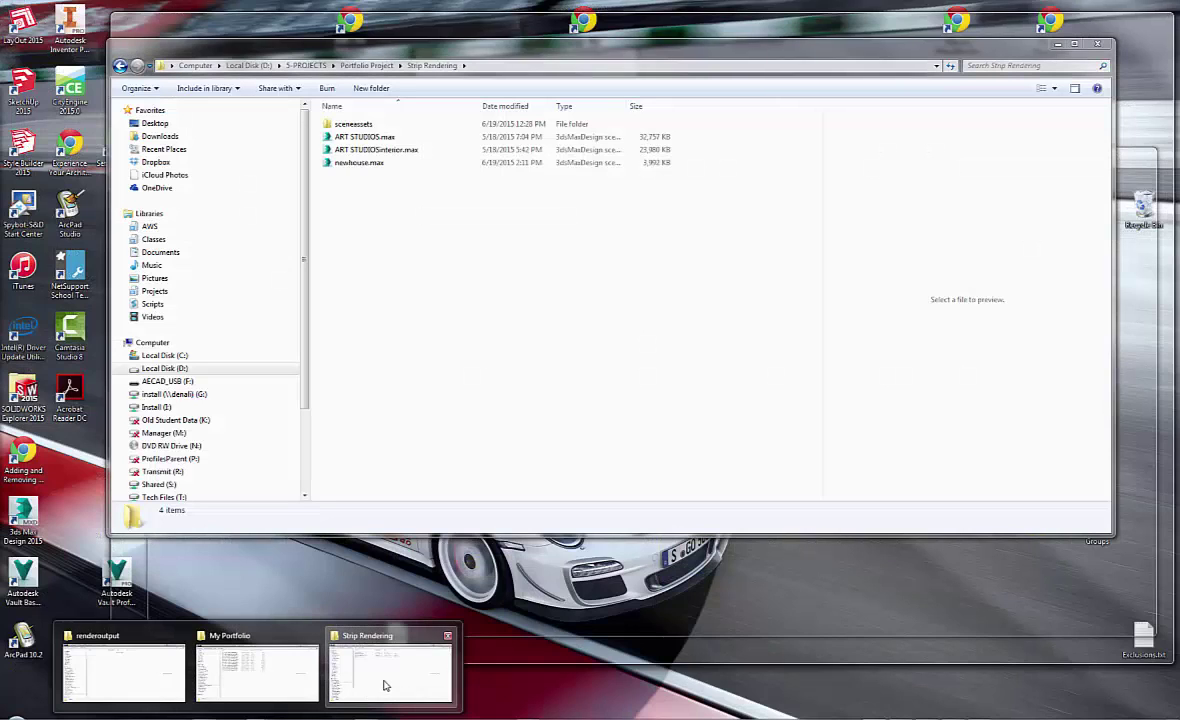
left_click(384, 686)
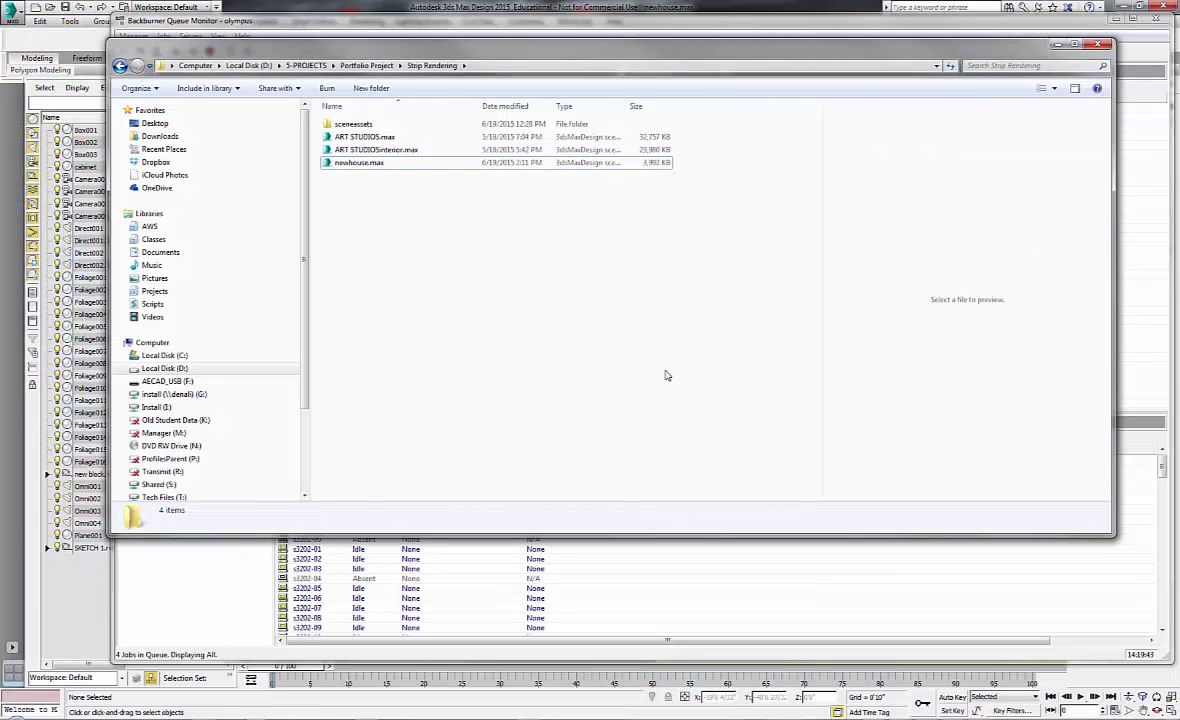
mouse_move(258, 719)
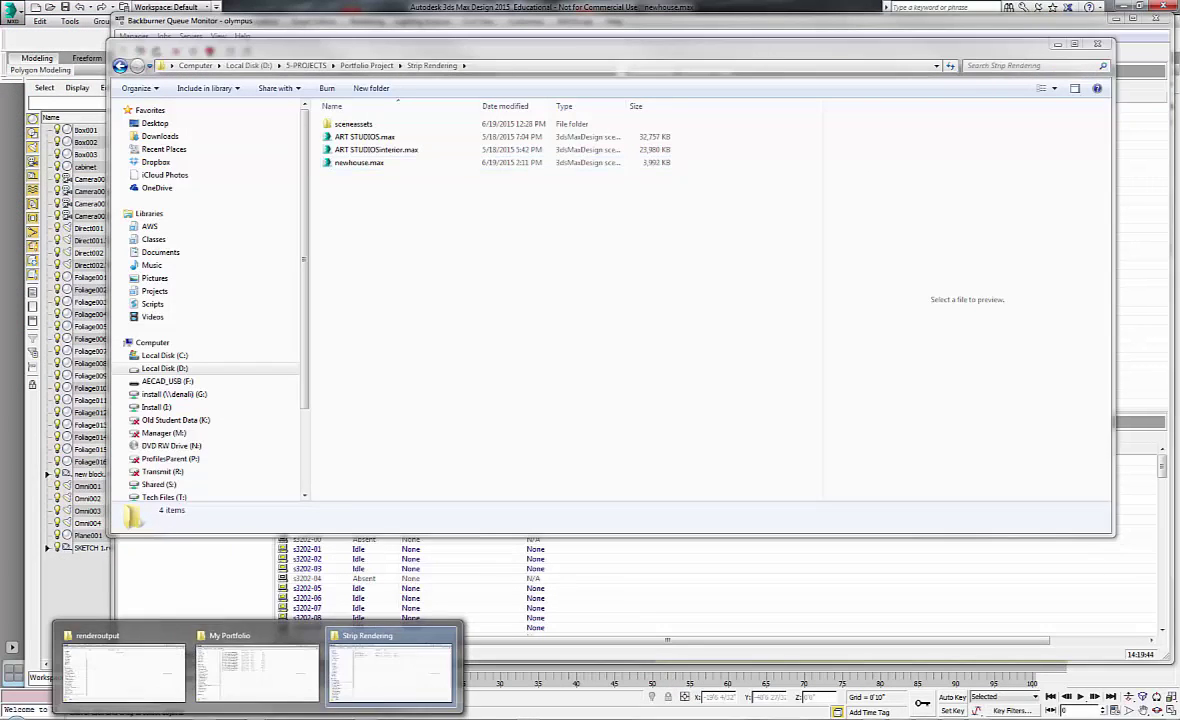
left_click(272, 681)
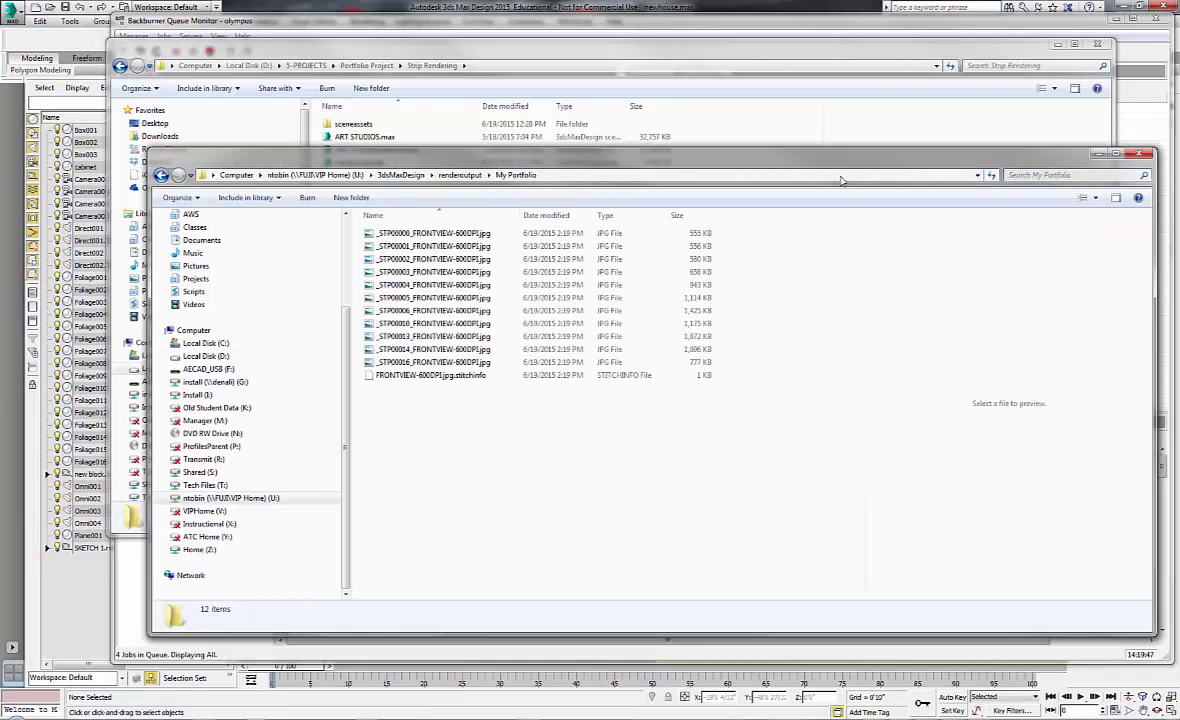
left_click_drag(873, 164, 907, 126)
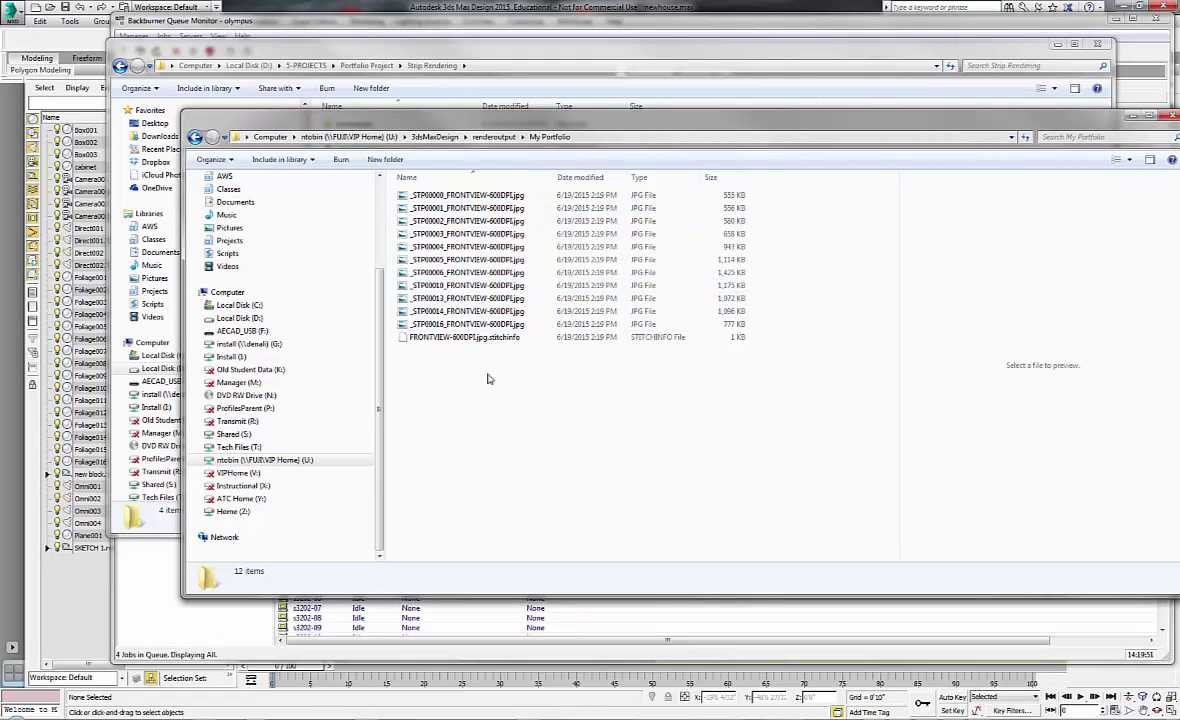
left_click(505, 195)
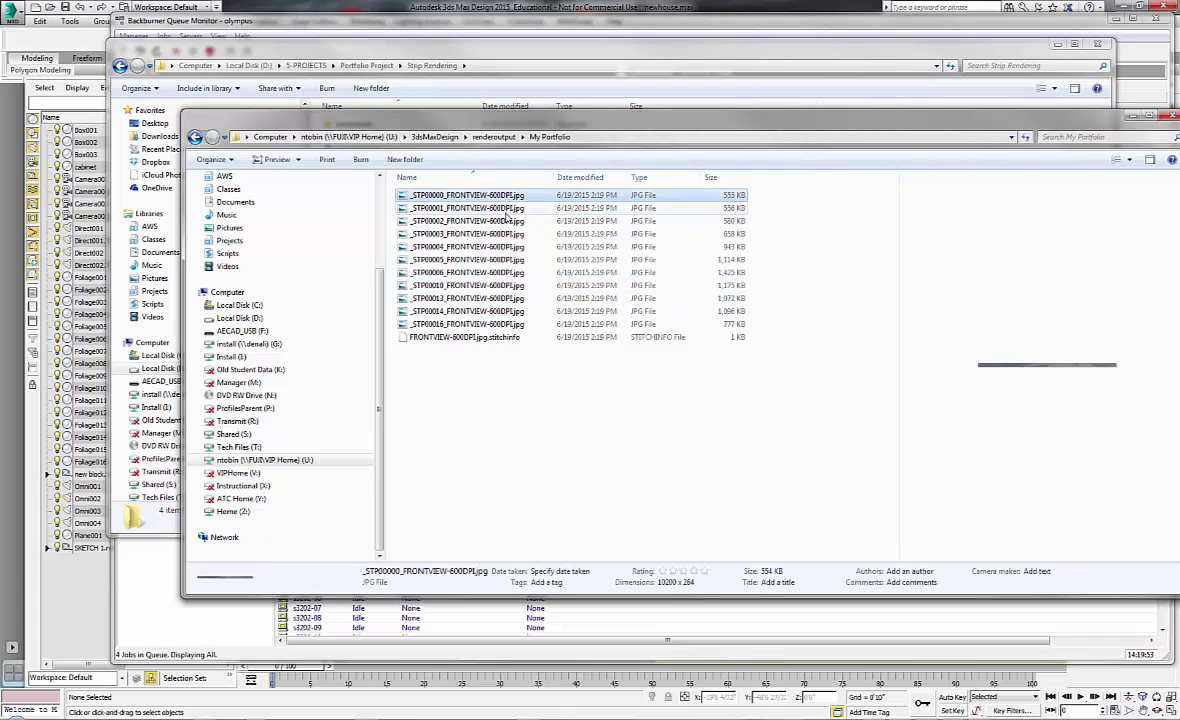
Preview the remaining rendered strip images in the My Portfolio folder, from _STP00001 through _STP00016, and clear the selection.
left_click(505, 209)
left_click(505, 222)
left_click(506, 236)
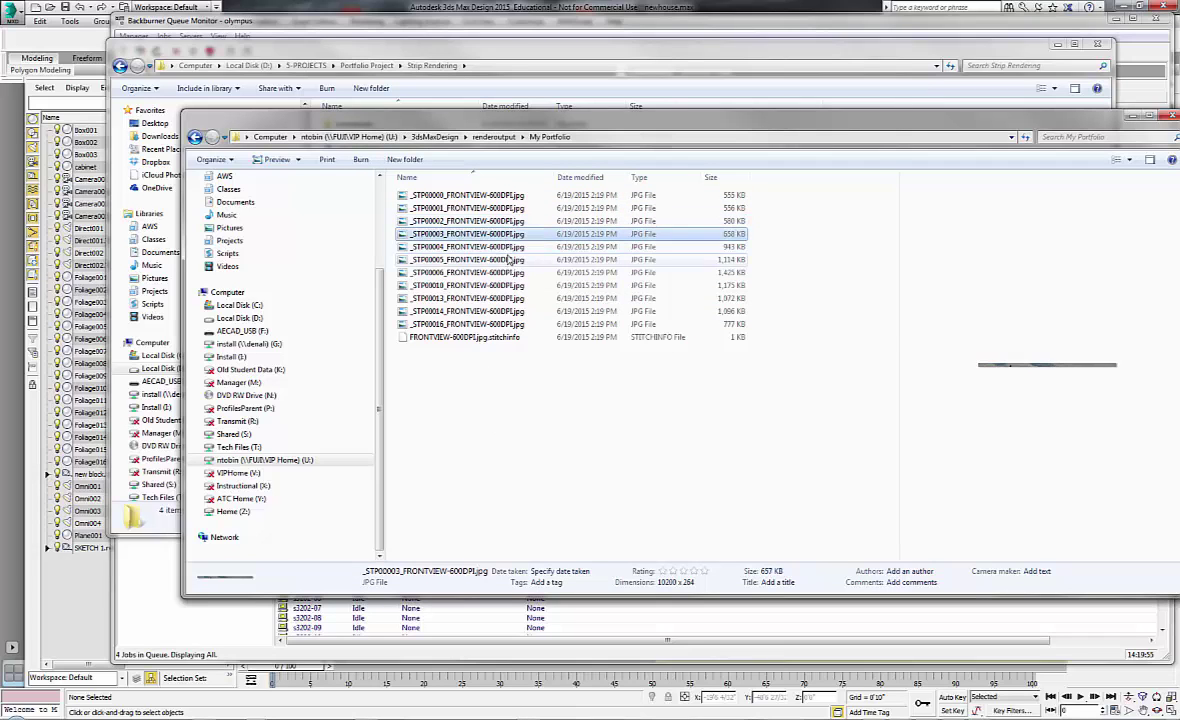
left_click(508, 260)
left_click(509, 248)
left_click(508, 235)
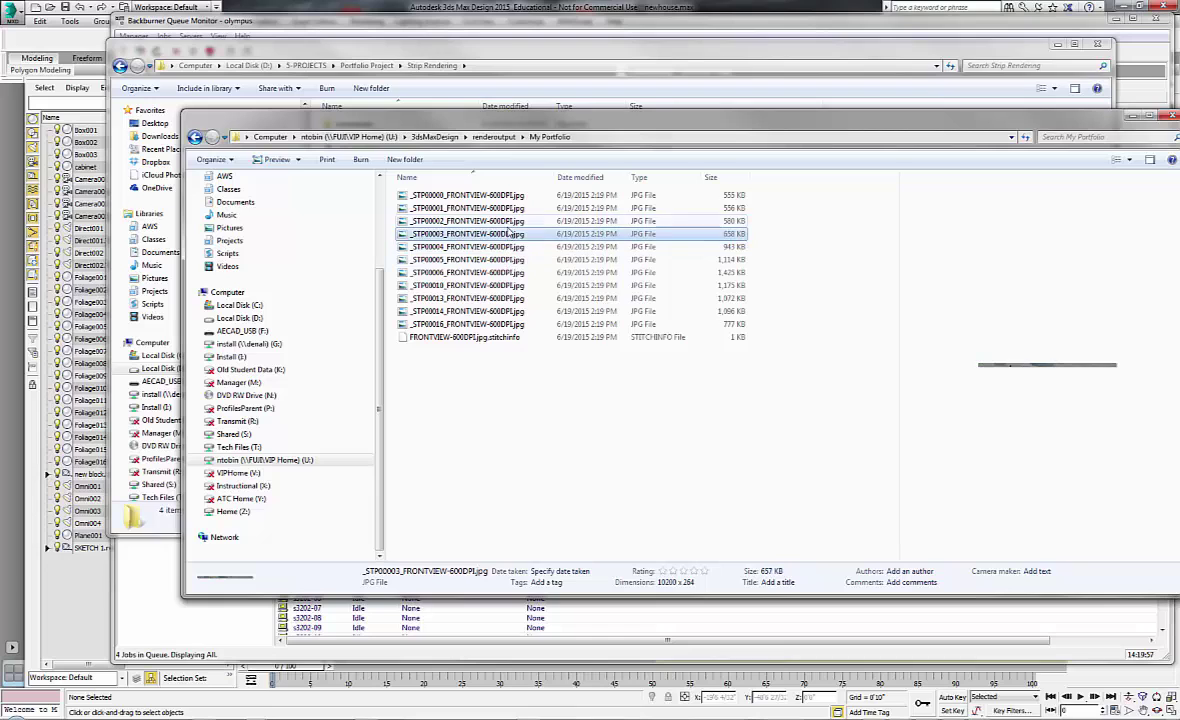
left_click(509, 222)
left_click(511, 209)
left_click(512, 198)
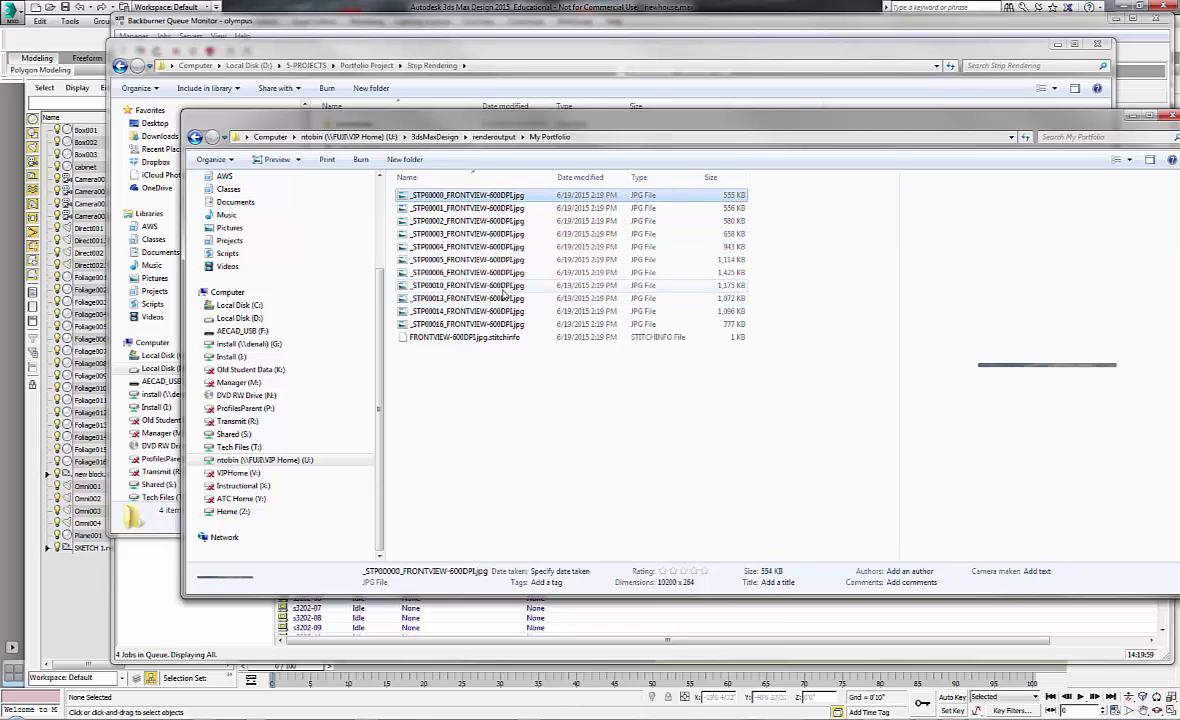
left_click(503, 287)
left_click(507, 300)
left_click(508, 313)
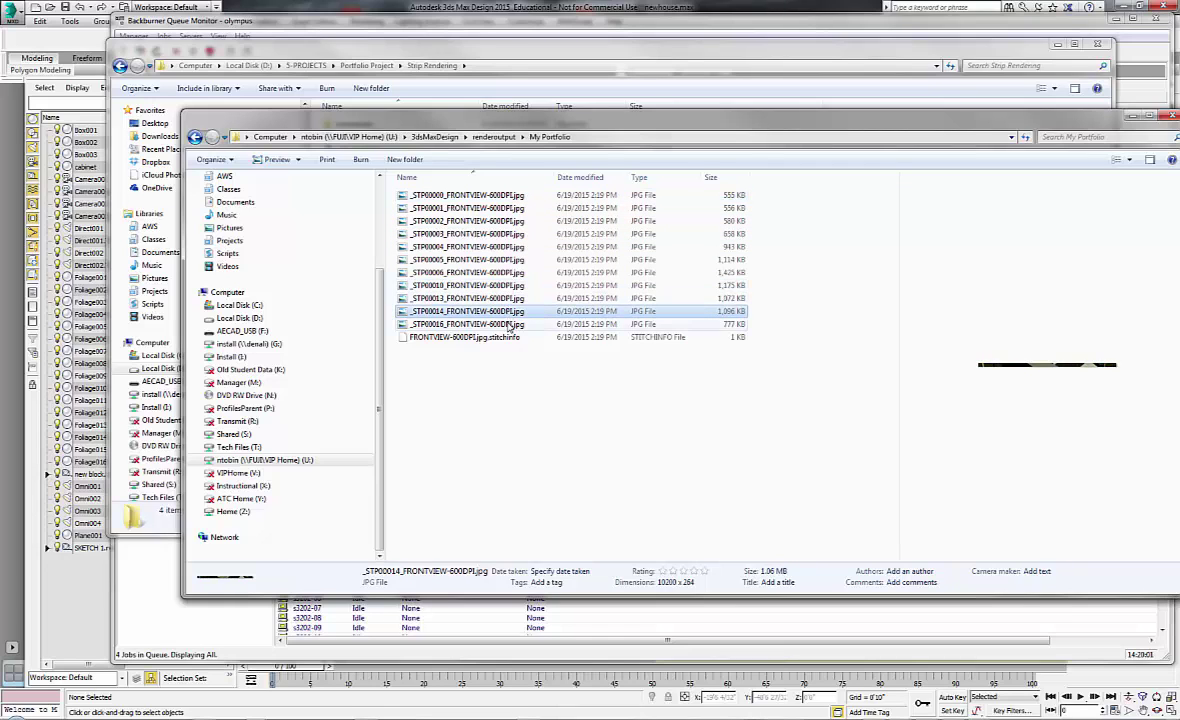
left_click(508, 326)
left_click(505, 368)
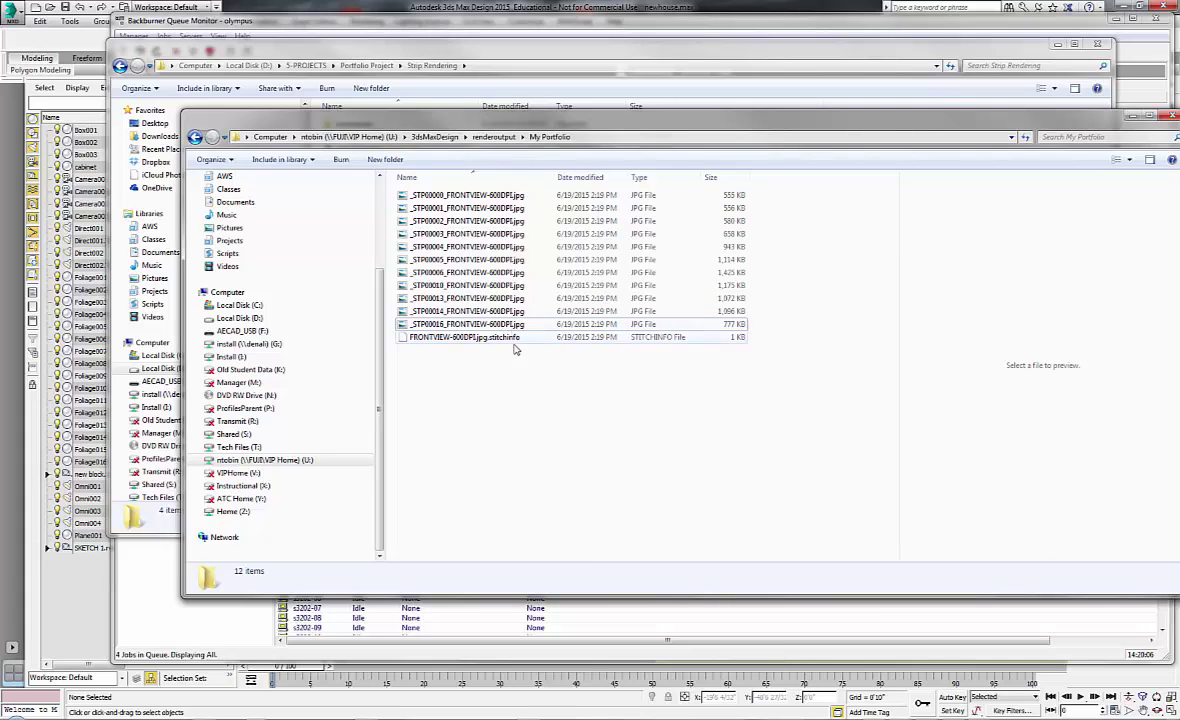
Open FRONTVIEW-600DPI.jpg from the parent renderoutput folder in Windows Photo Viewer and bring up its print settings.
key("BackSpace")
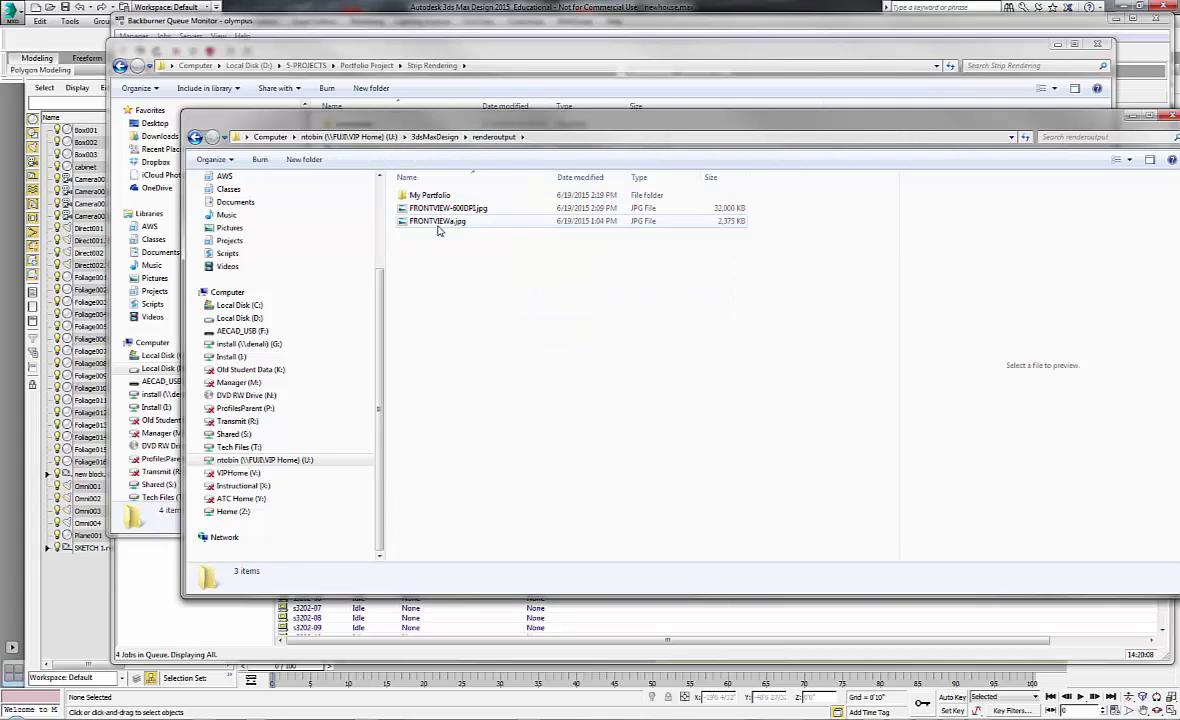
double_click(450, 208)
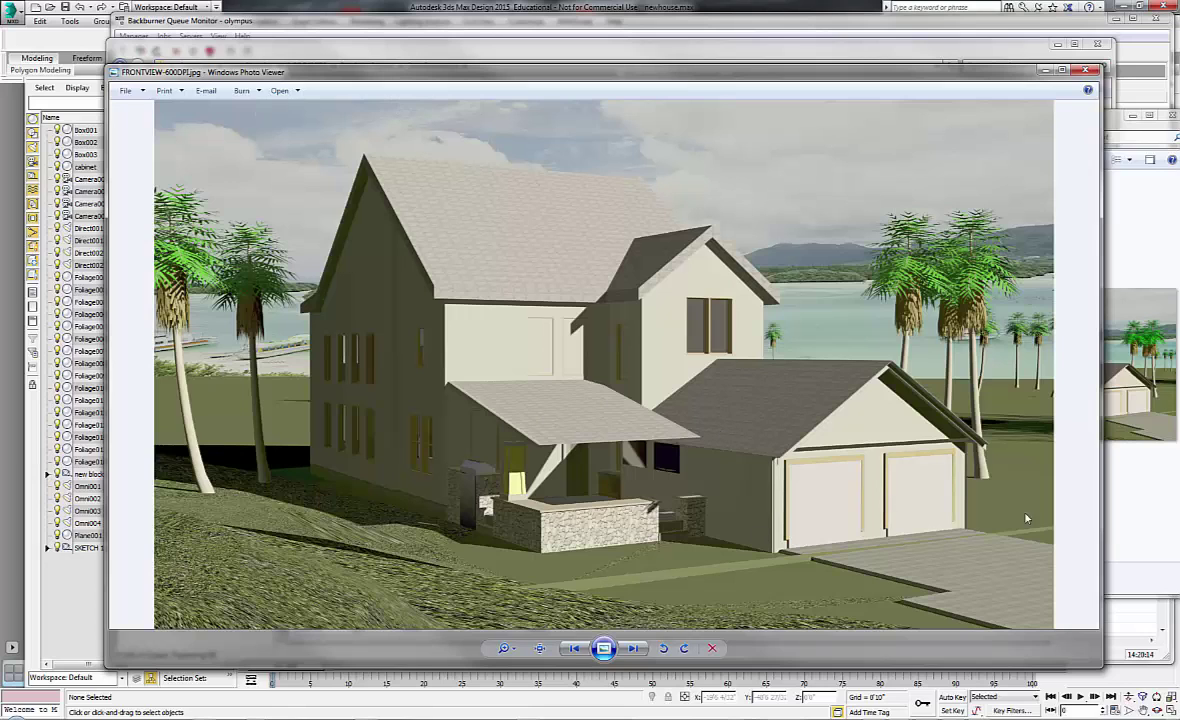
left_click(163, 91)
left_click(157, 107)
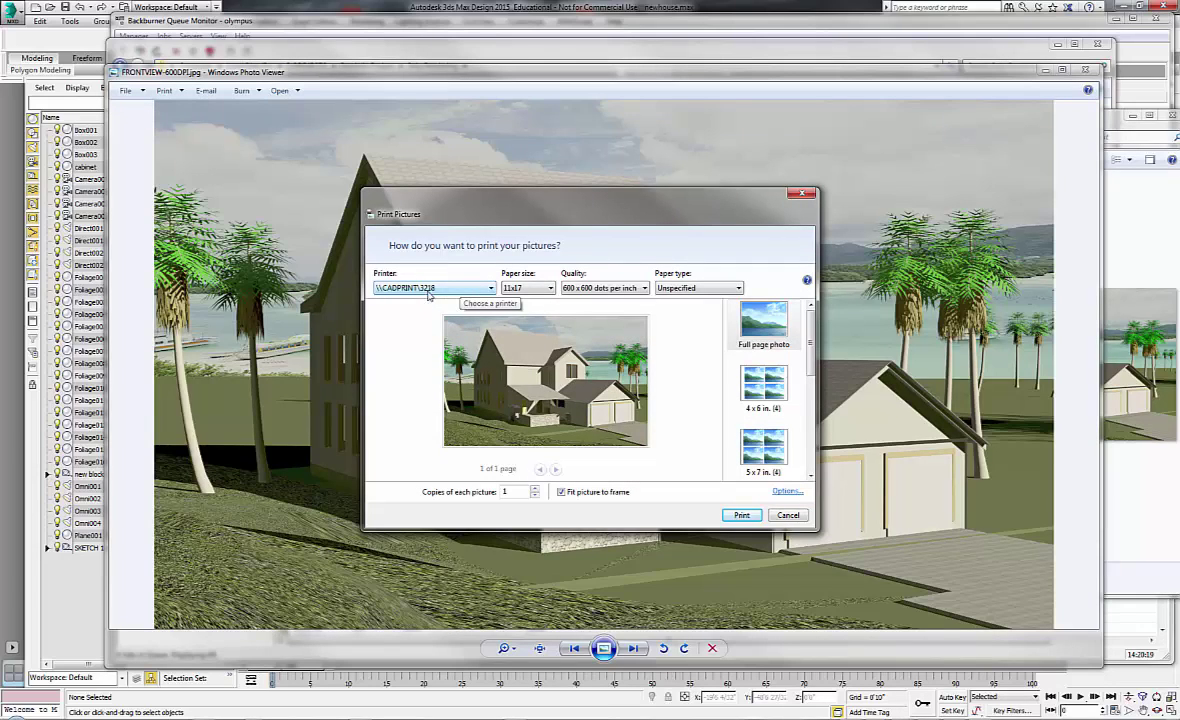
Choose 11x17 from the full list of paper sizes and keep the print quality at 600 x 600 dots per inch.
left_click(520, 289)
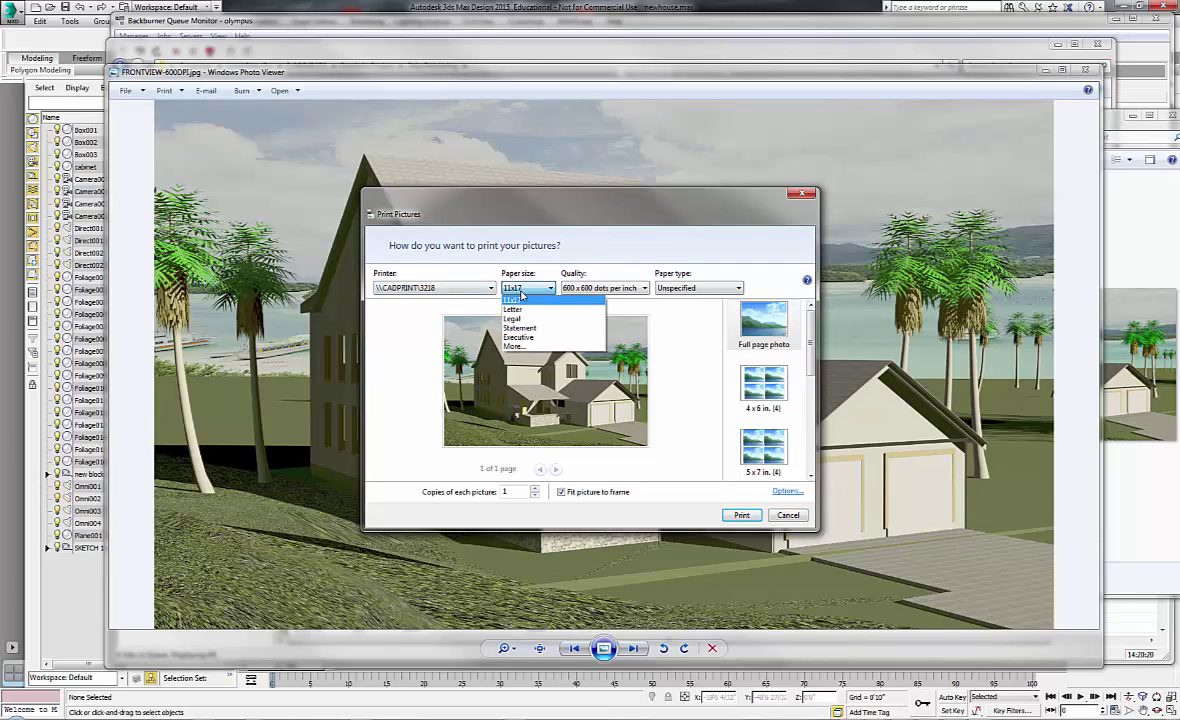
left_click(523, 348)
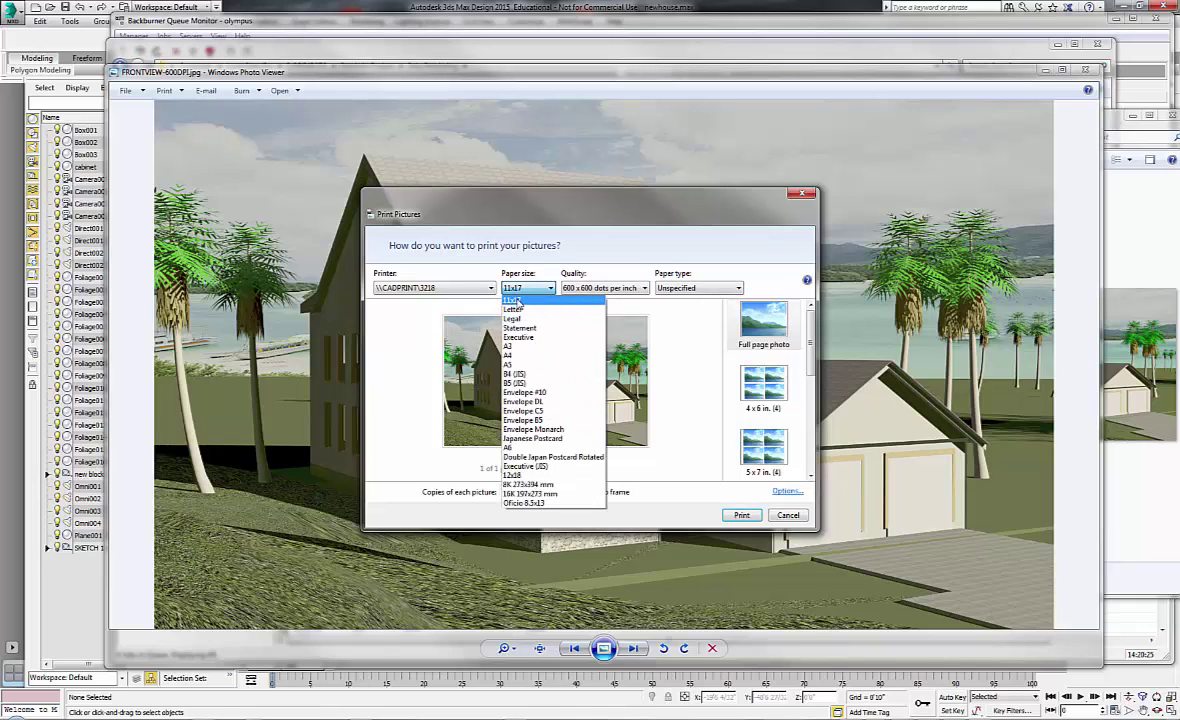
left_click(515, 300)
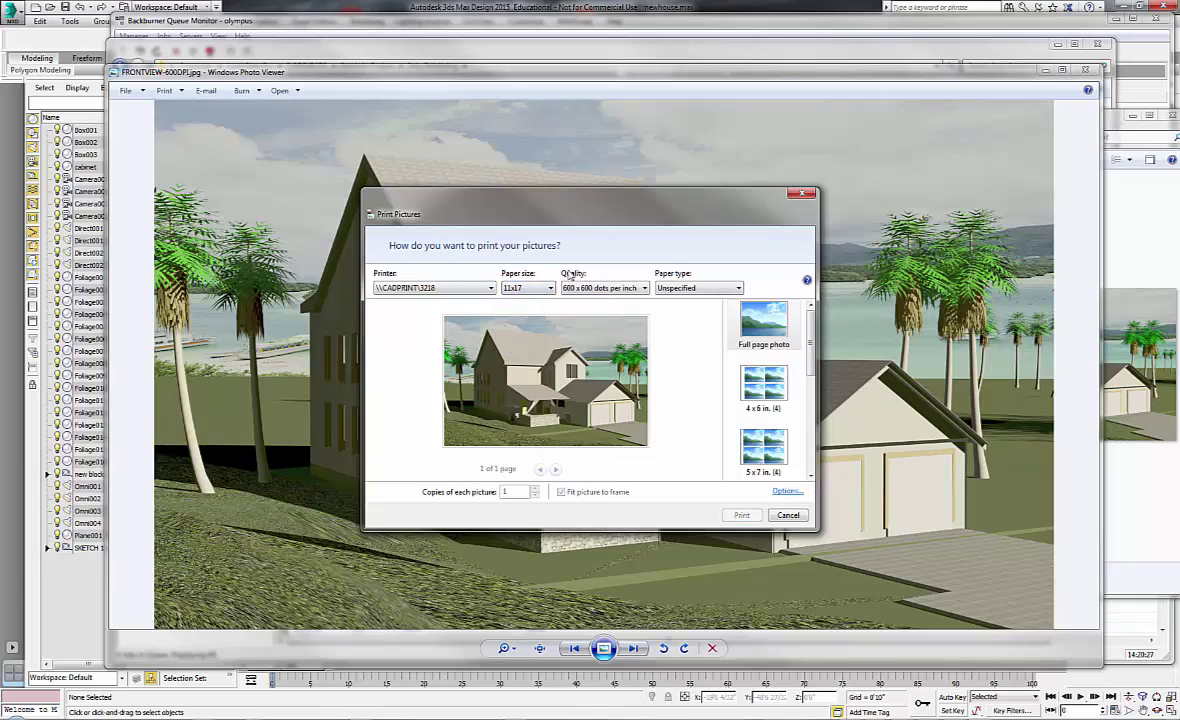
left_click(606, 288)
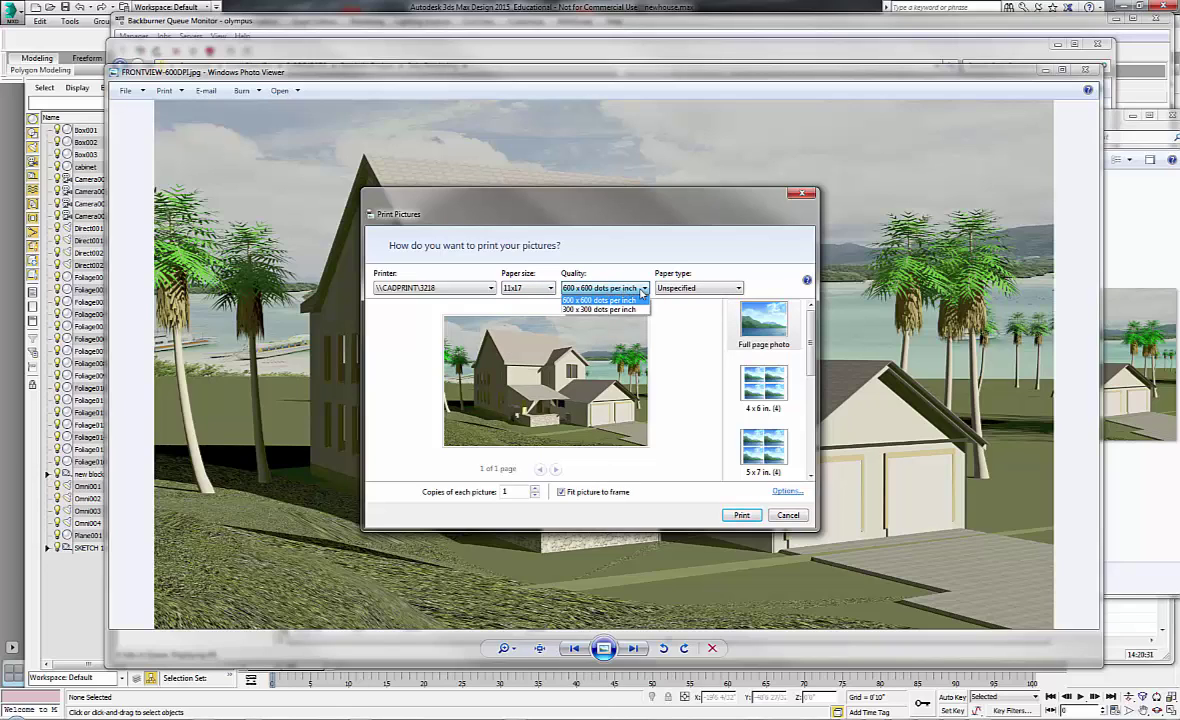
left_click(627, 292)
left_click(634, 290)
left_click(622, 289)
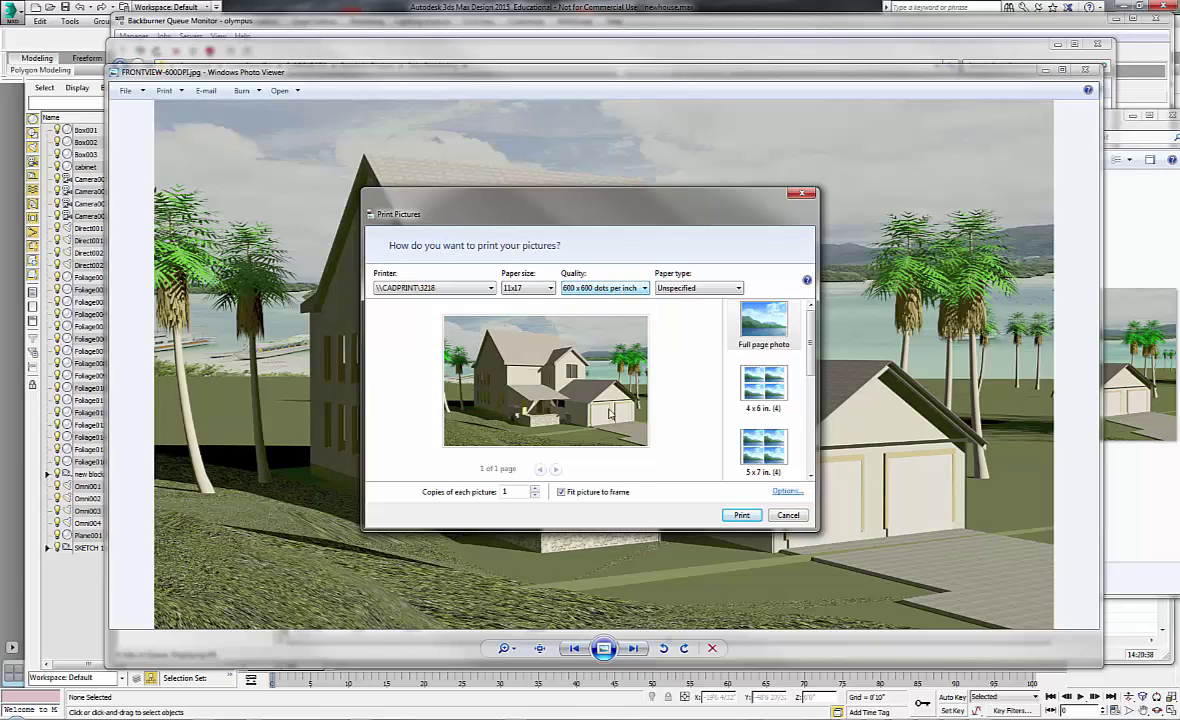
Compare the print preview with Fit picture to frame turned off, and turn the option back on.
left_click(563, 494)
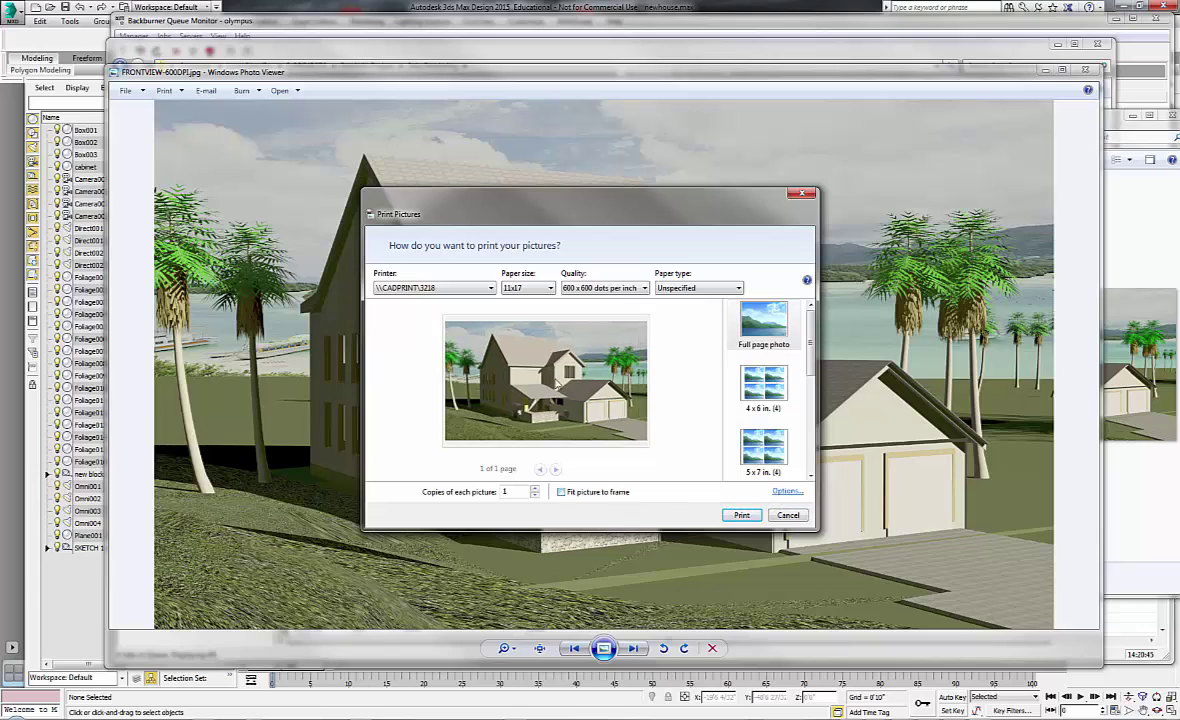
left_click(561, 492)
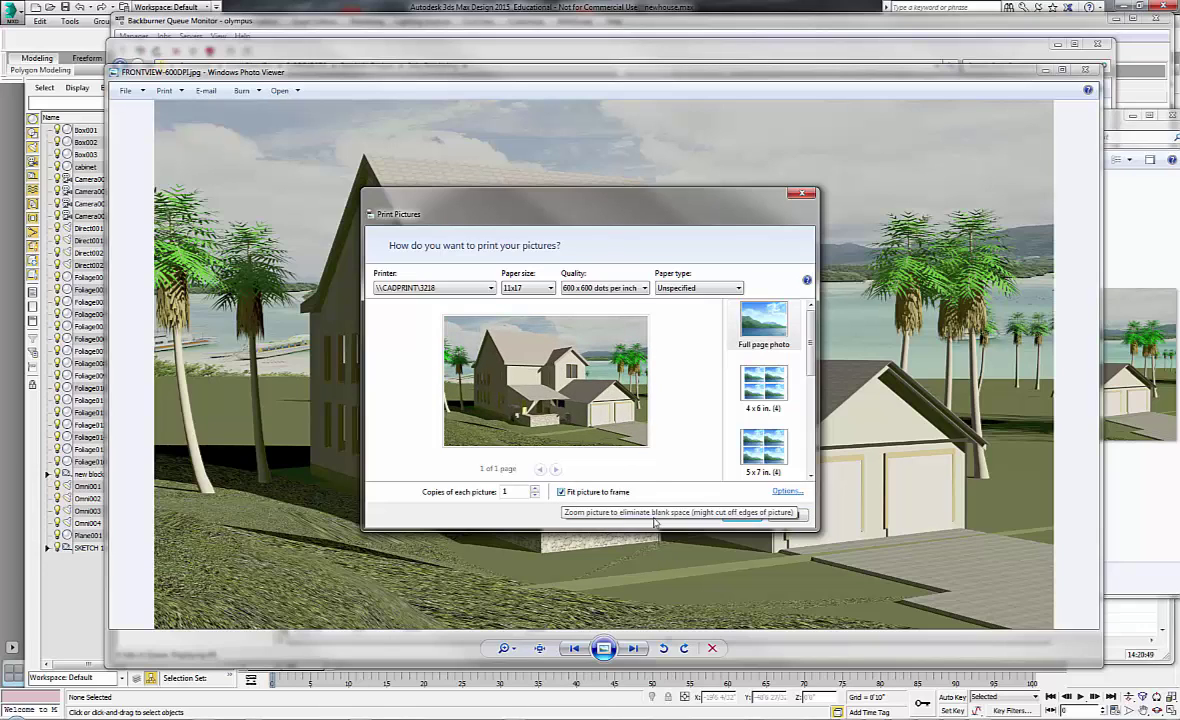